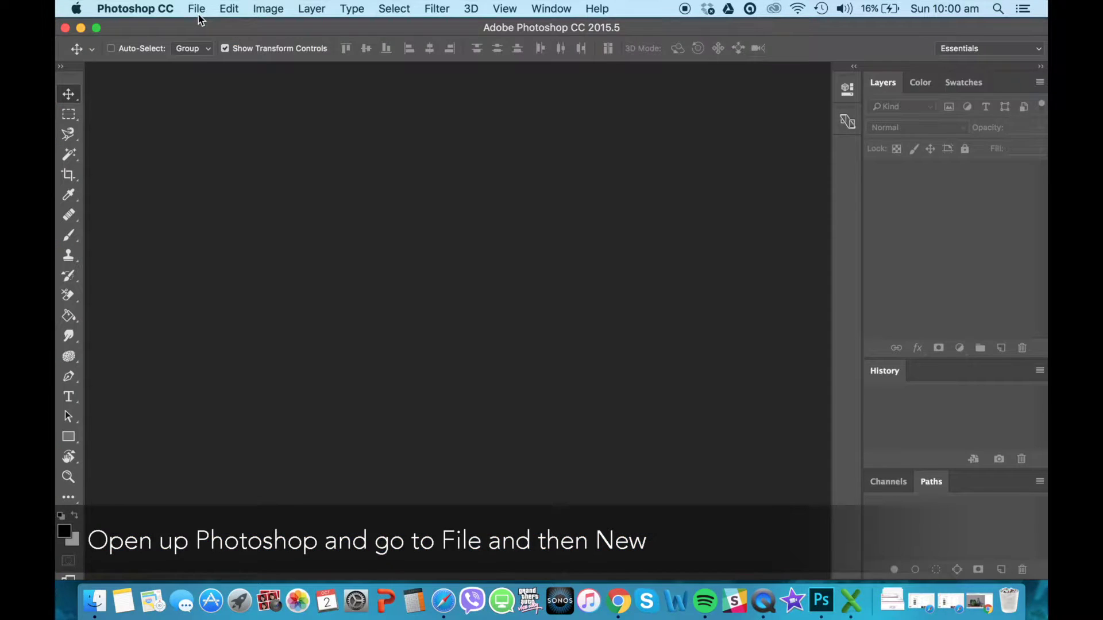
Create a new 2560 × 1600 px document at 300 ppi with a white background
left_click(197, 9)
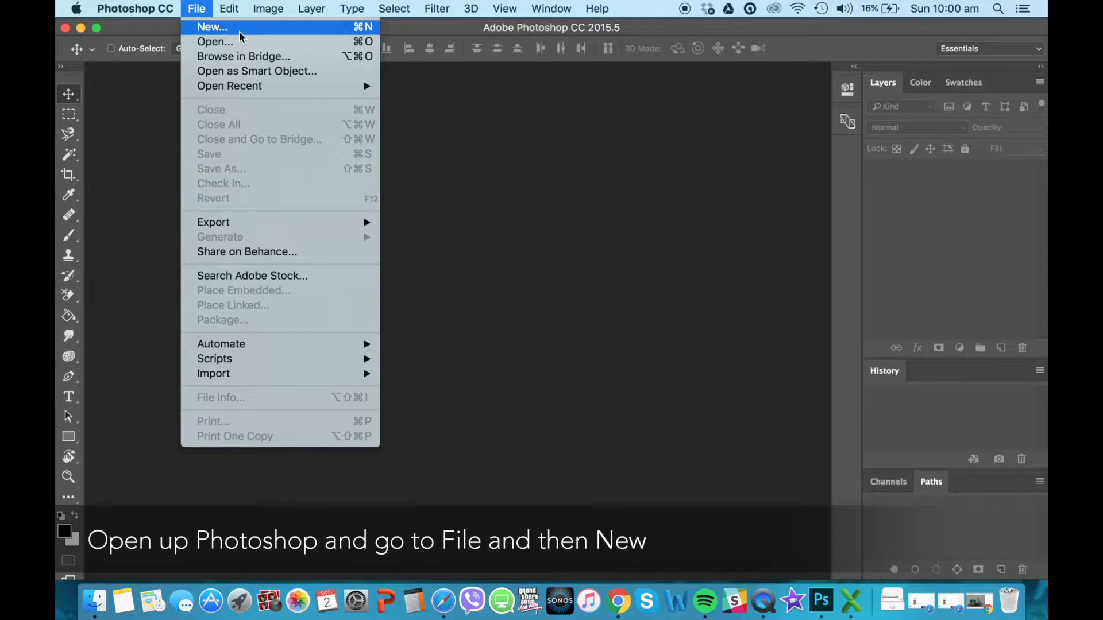
left_click(270, 29)
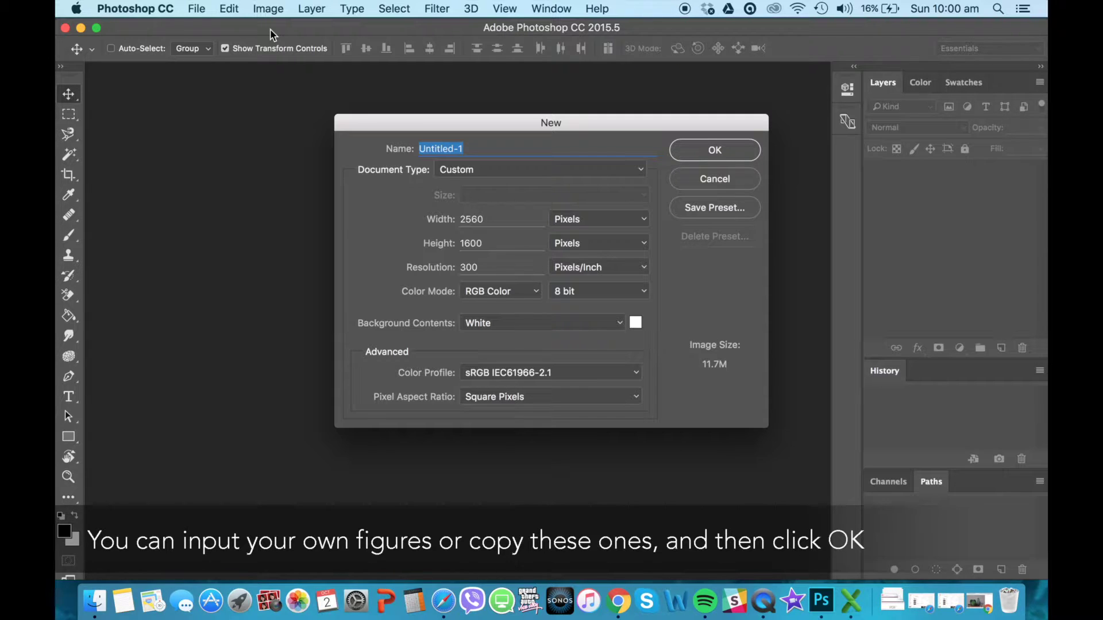
left_click(697, 153)
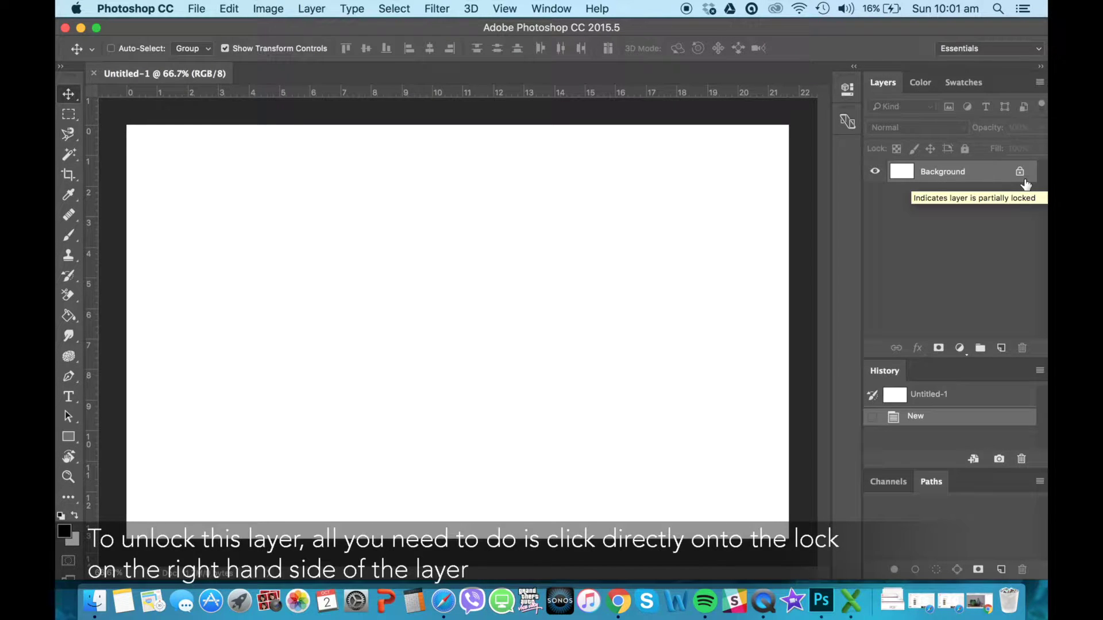
Unlock the Background layer into Layer 0 and add an empty Layer 1 above it
left_click(1024, 179)
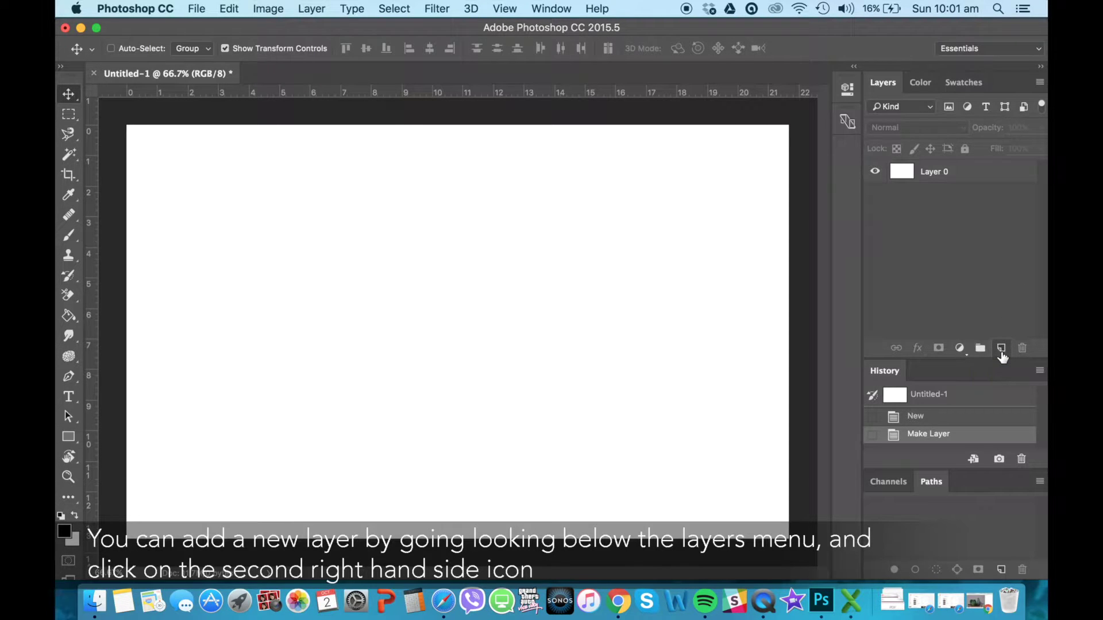
left_click(1001, 348)
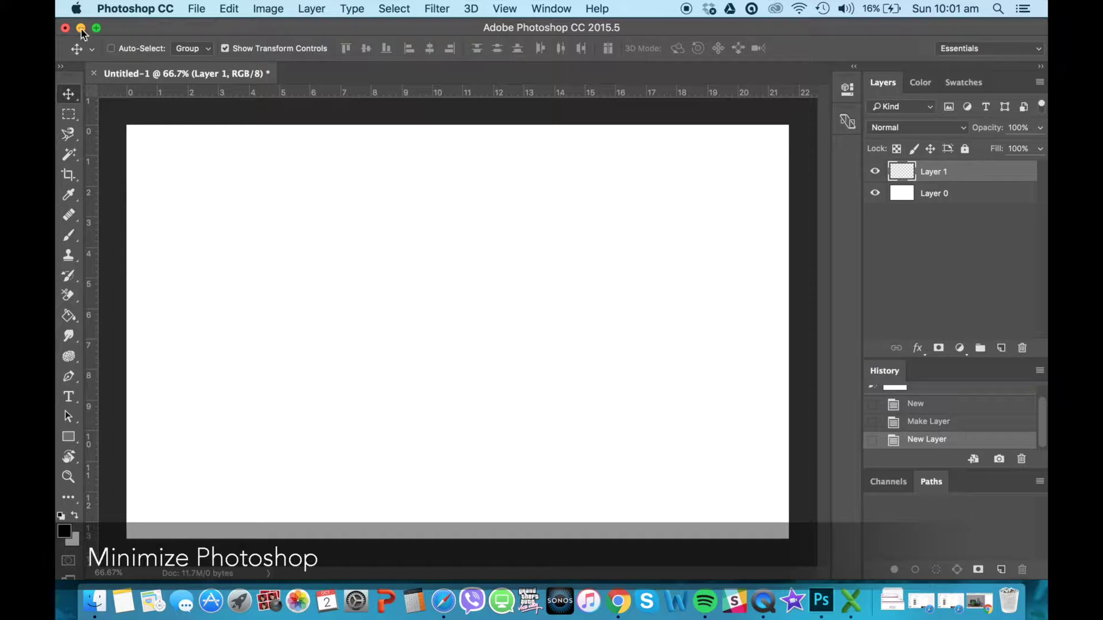
Minimize Photoshop and drag Cactus & such.jpg onto the Photoshop Dock icon to open it
left_click(80, 29)
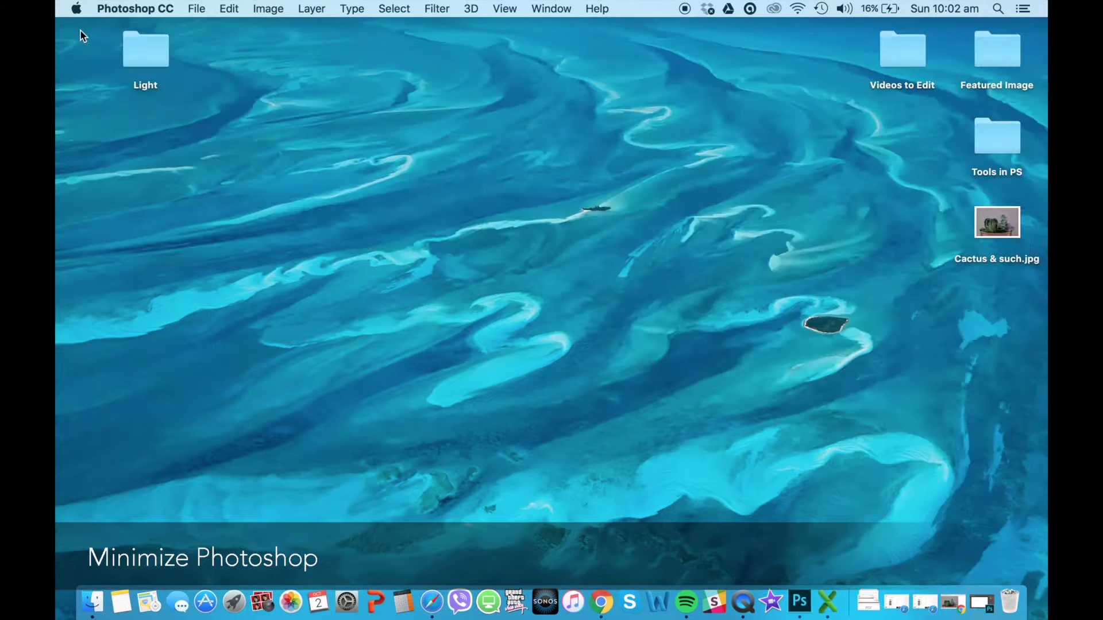
left_click(989, 230)
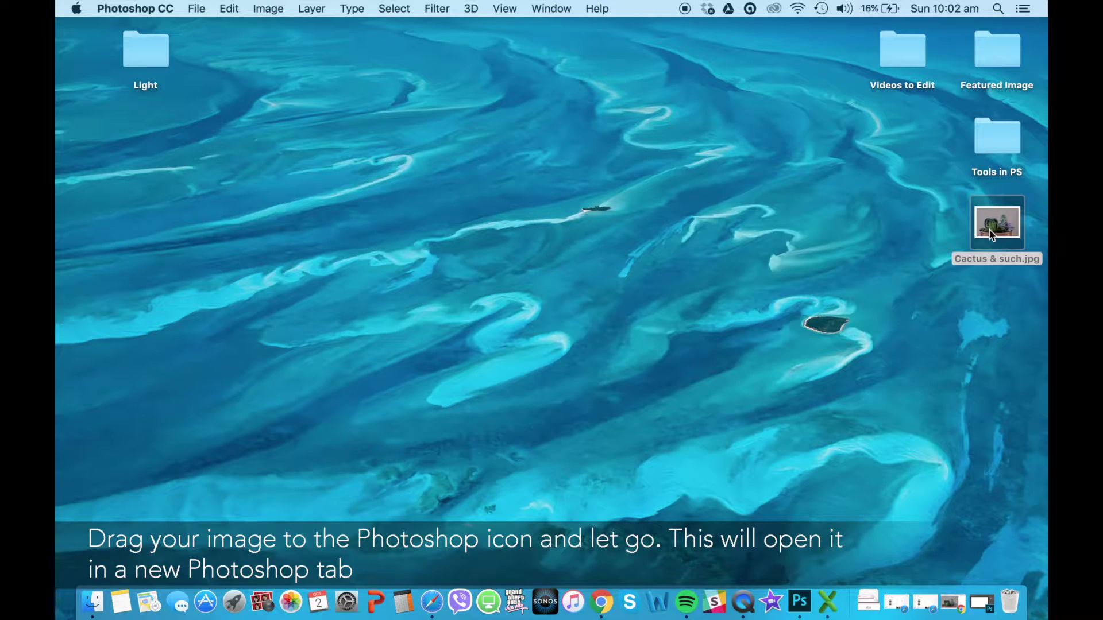
left_click_drag(990, 230, 824, 501)
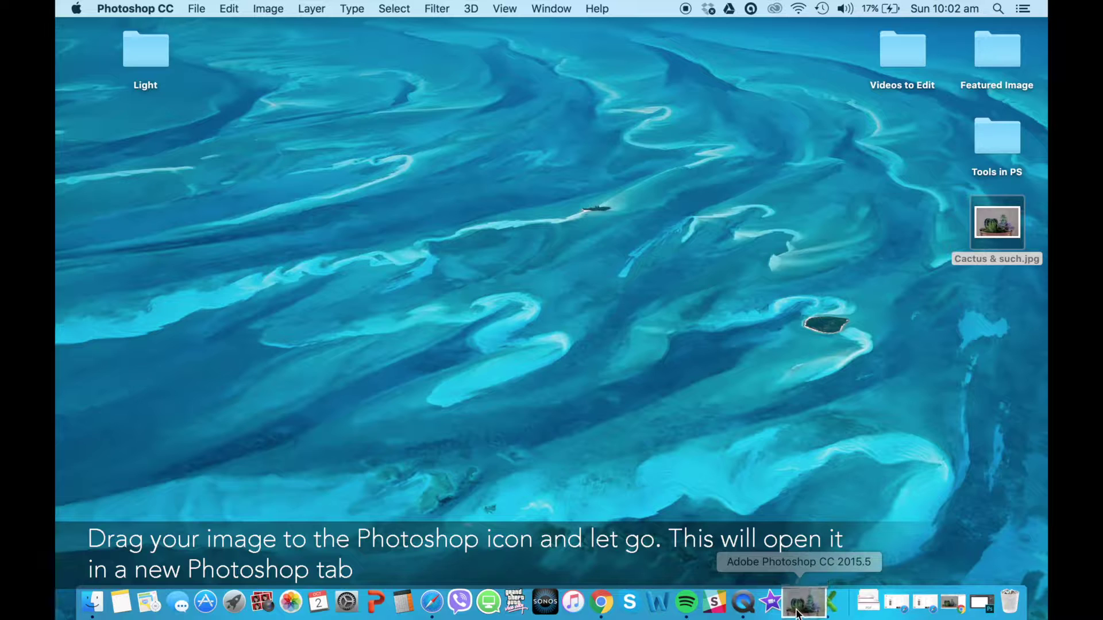
left_click_drag(825, 501, 798, 611)
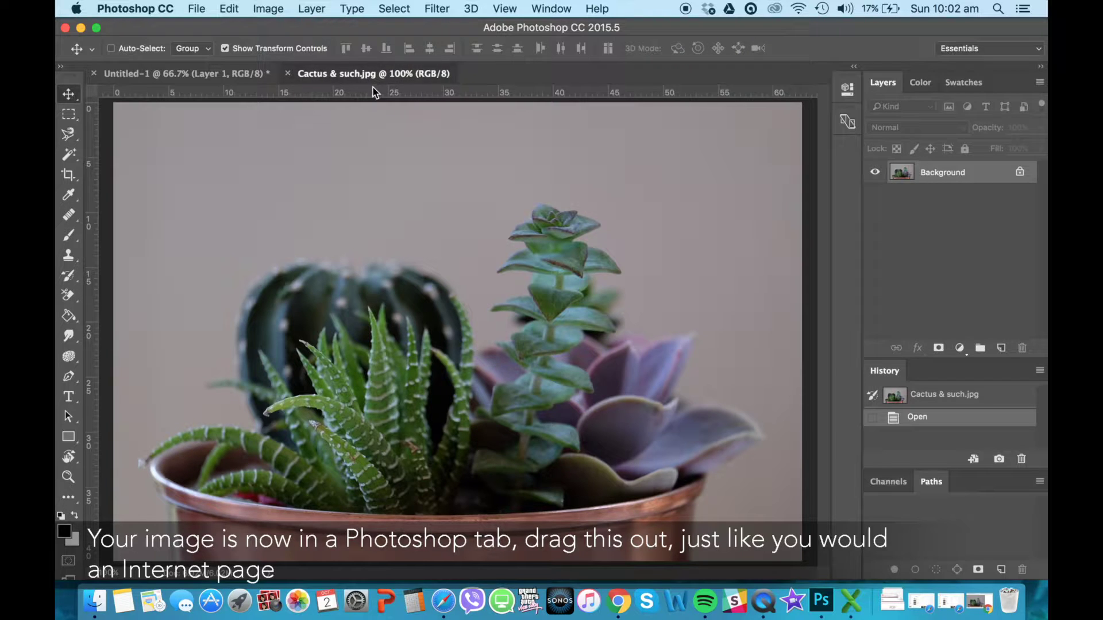
Float the cactus photo window and copy its layer into Untitled-1 as Layer 2
mouse_move(370, 78)
left_mouse_down()
mouse_move(482, 224)
mouse_move(451, 264)
left_mouse_up()
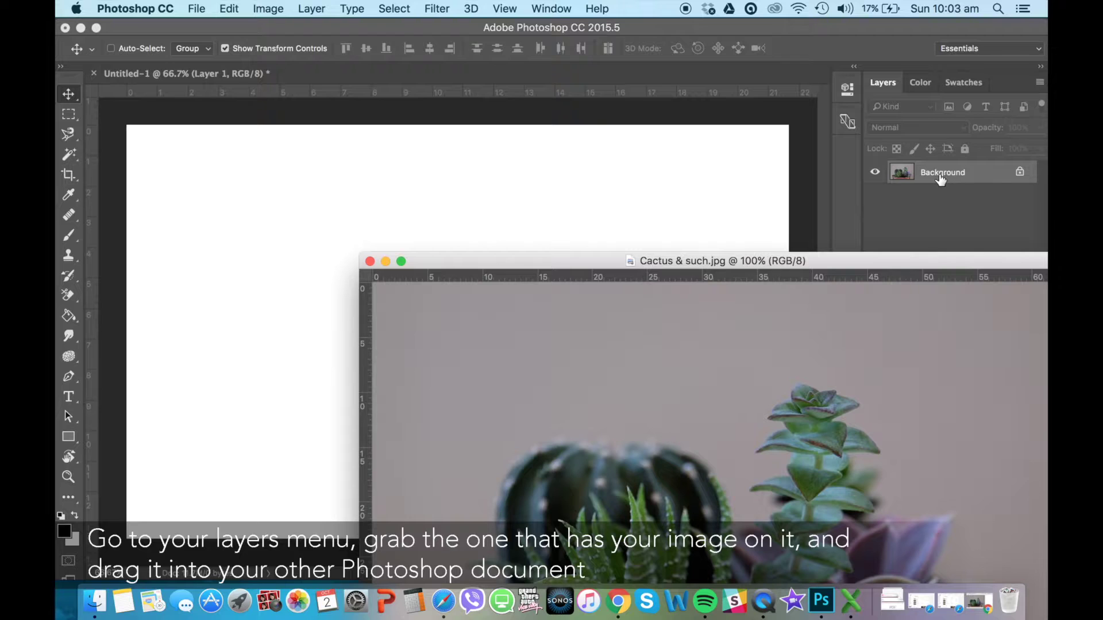
mouse_move(940, 178)
left_mouse_down()
mouse_move(845, 154)
mouse_move(629, 178)
left_mouse_up()
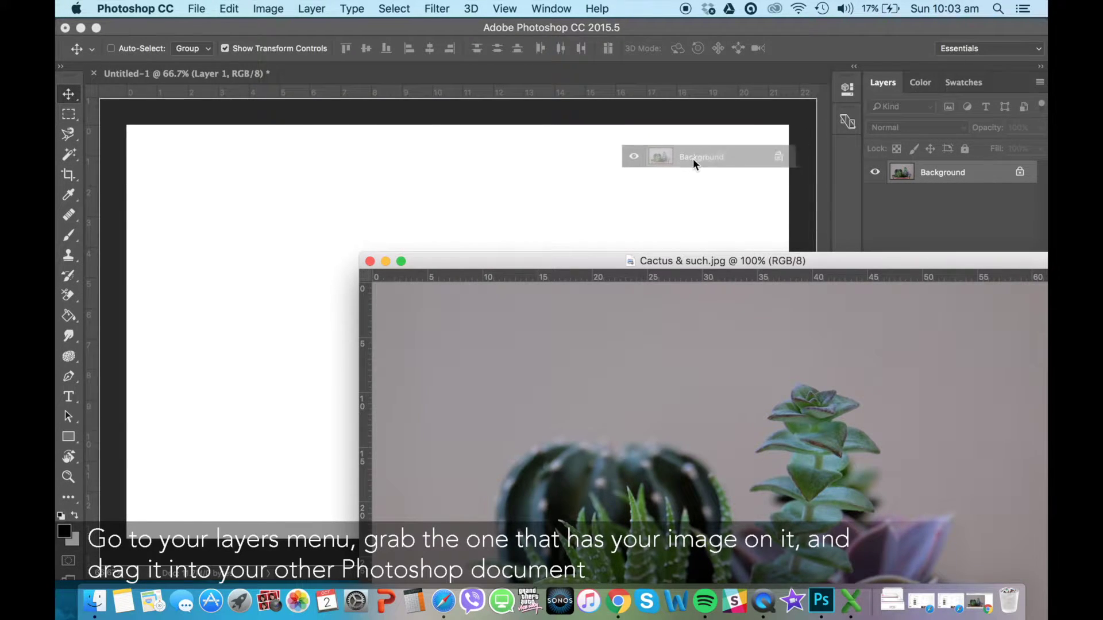
left_click_drag(629, 177, 627, 181)
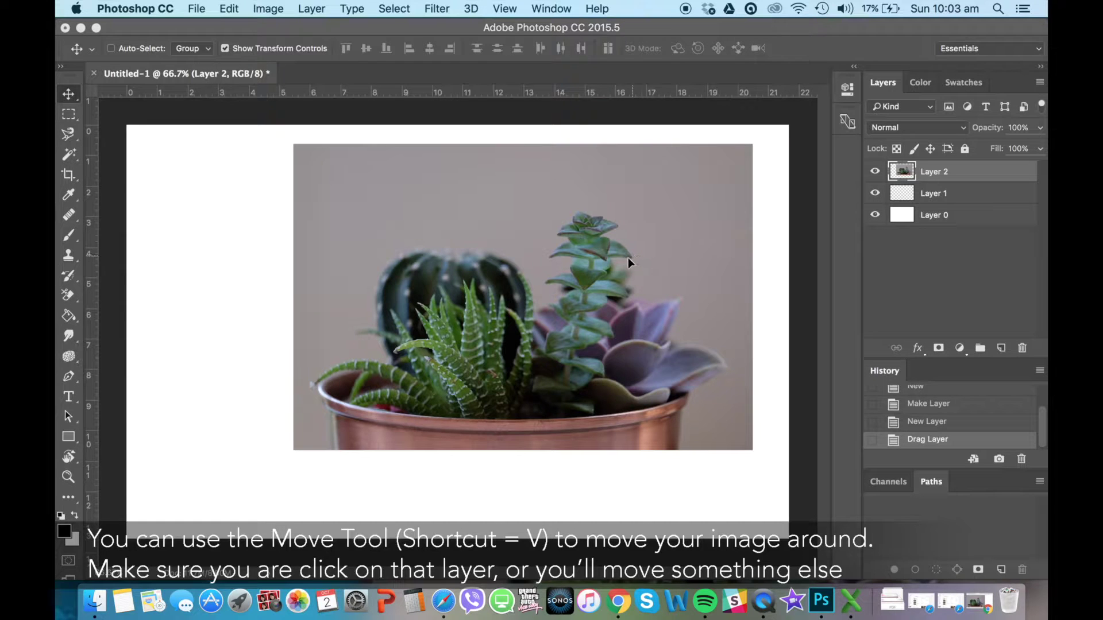
Move the Layer 2 cactus photo left and down on the canvas
mouse_move(636, 254)
left_mouse_down()
mouse_move(515, 309)
mouse_move(563, 292)
left_mouse_up()
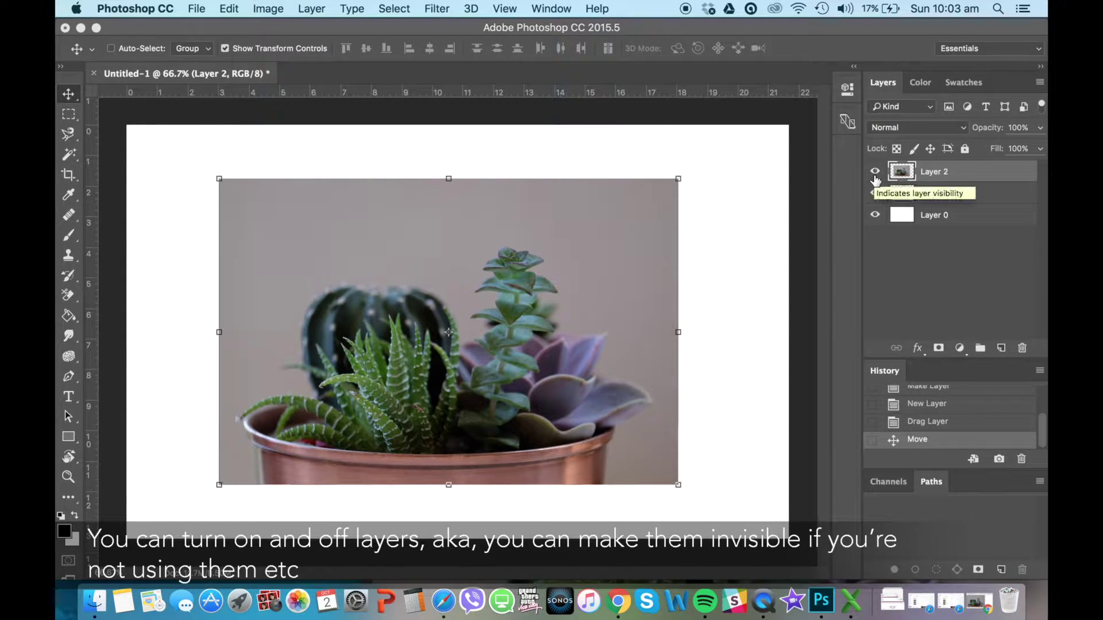
Rename Layer 2, Layer 1 and Layer 0 to Cactus, Transparent and White
left_click(875, 172)
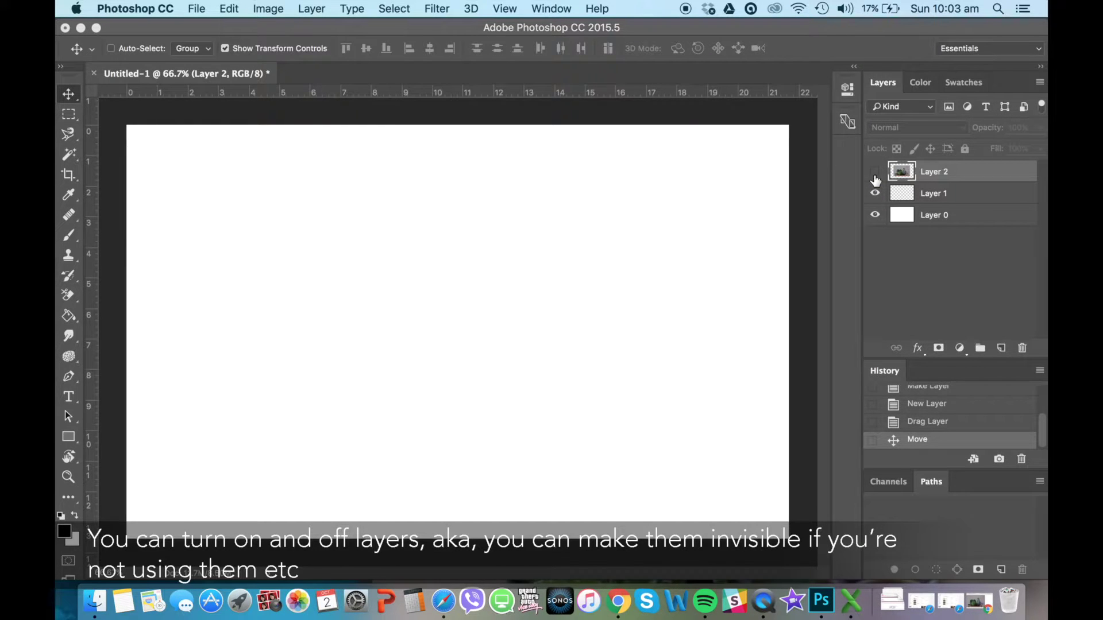
left_click(875, 175)
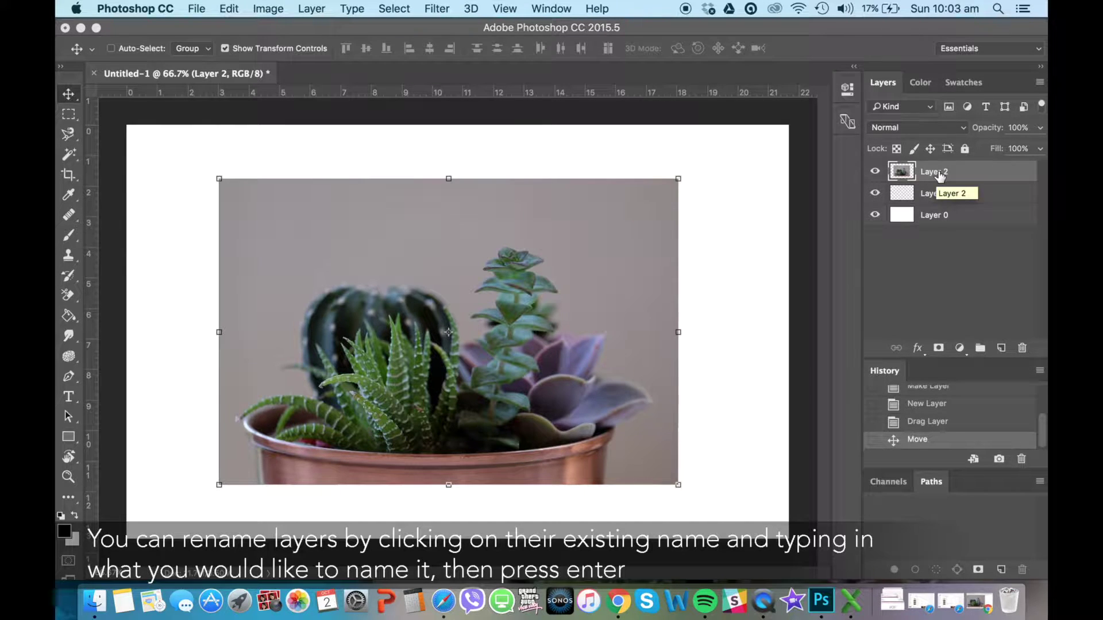
double_click(938, 171)
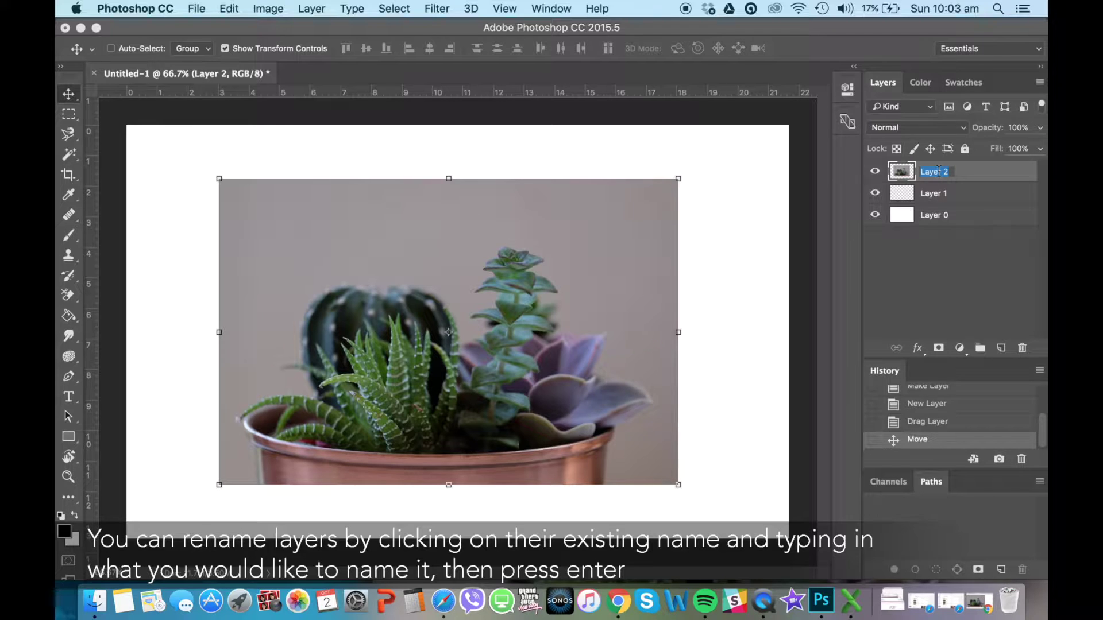
type("Cactus")
double_click(934, 193)
type("Transparent")
key("Return")
double_click(933, 215)
type("White")
key("Return")
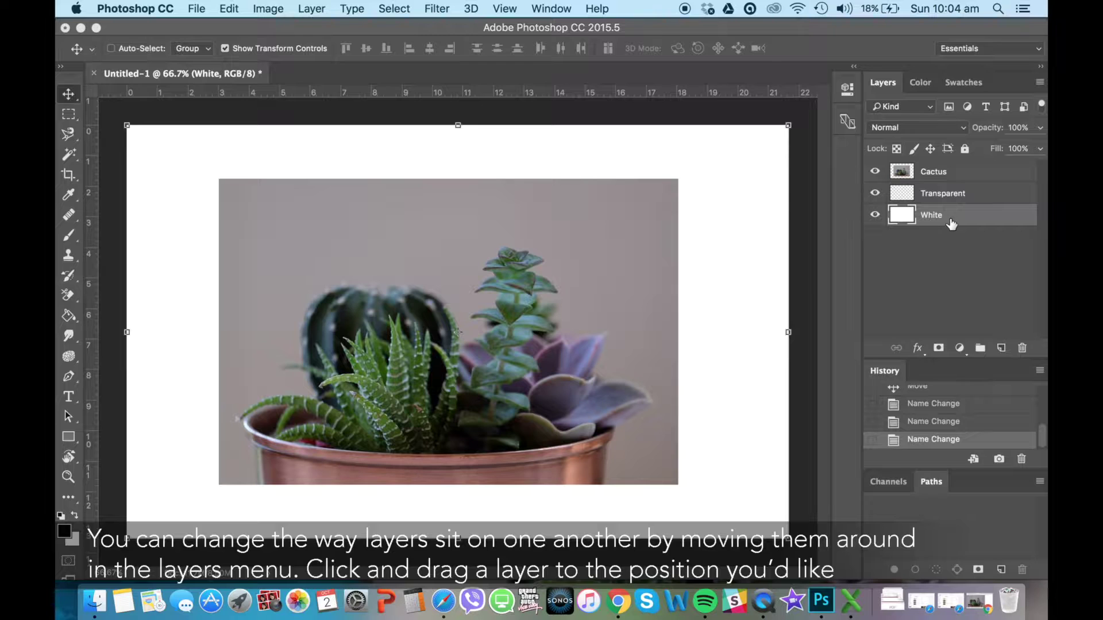
Drag White to the top, then Cactus back above it, leaving Transparent at the bottom
left_click_drag(952, 224, 945, 171)
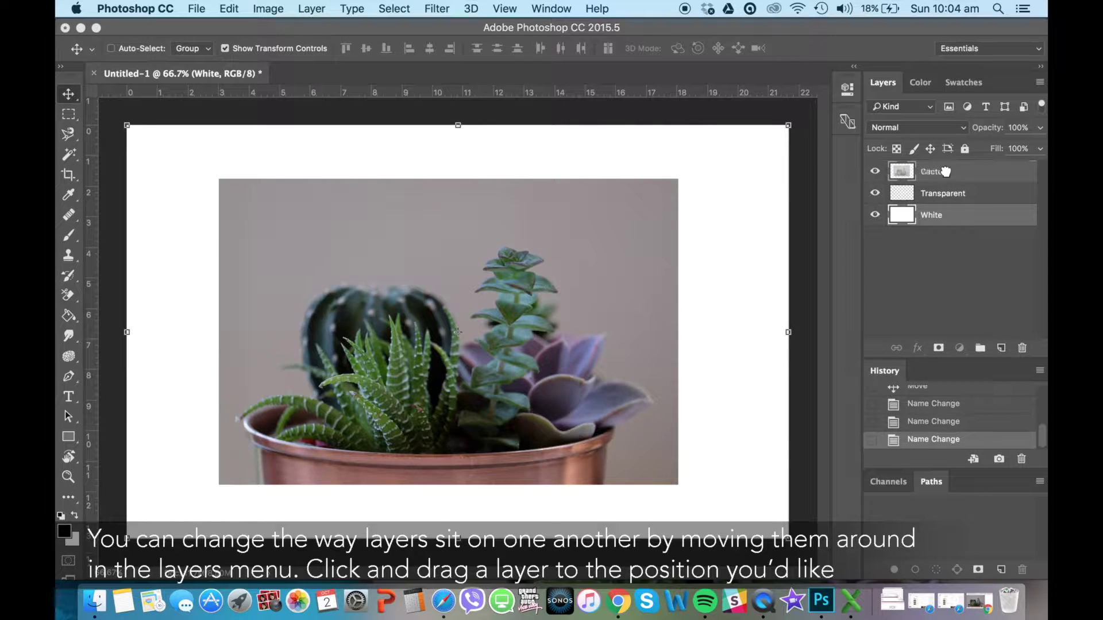
left_click_drag(956, 193, 959, 167)
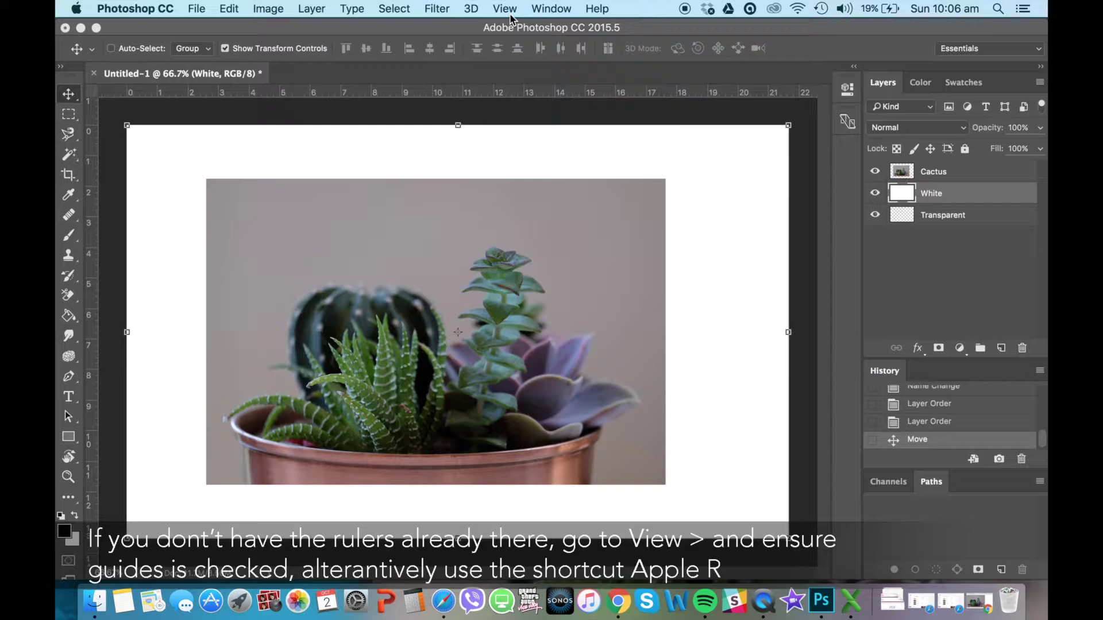
Drag vertical and horizontal guides to the canvas centre and align the Cactus photo to them
left_click(510, 9)
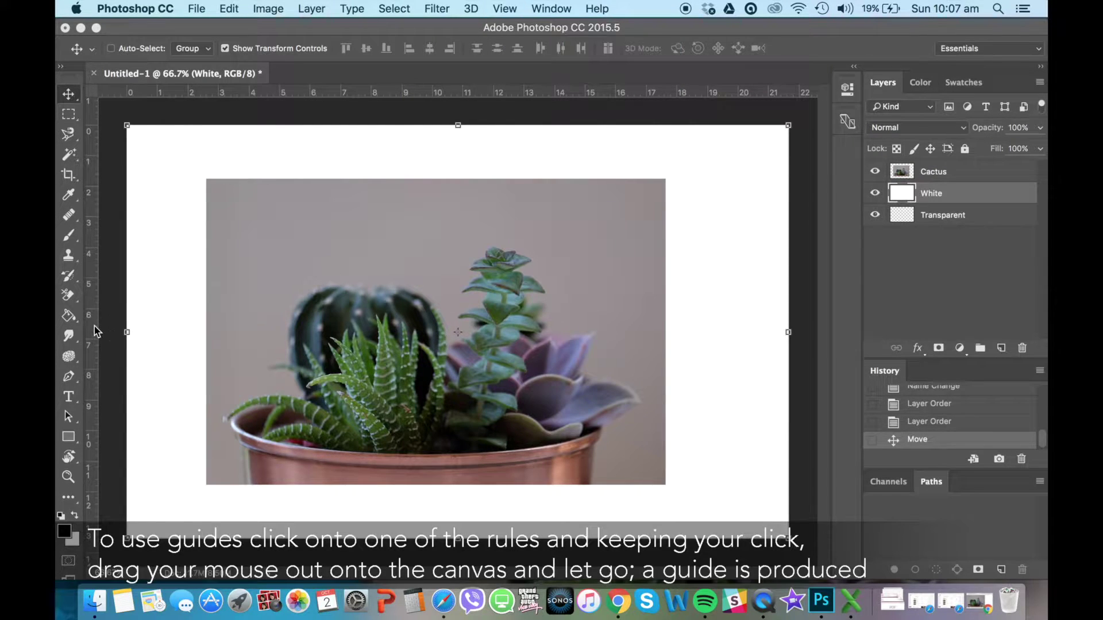
left_click_drag(95, 332, 457, 329)
left_click_drag(498, 95, 504, 332)
key("ctrl+z")
left_click_drag(474, 95, 483, 333)
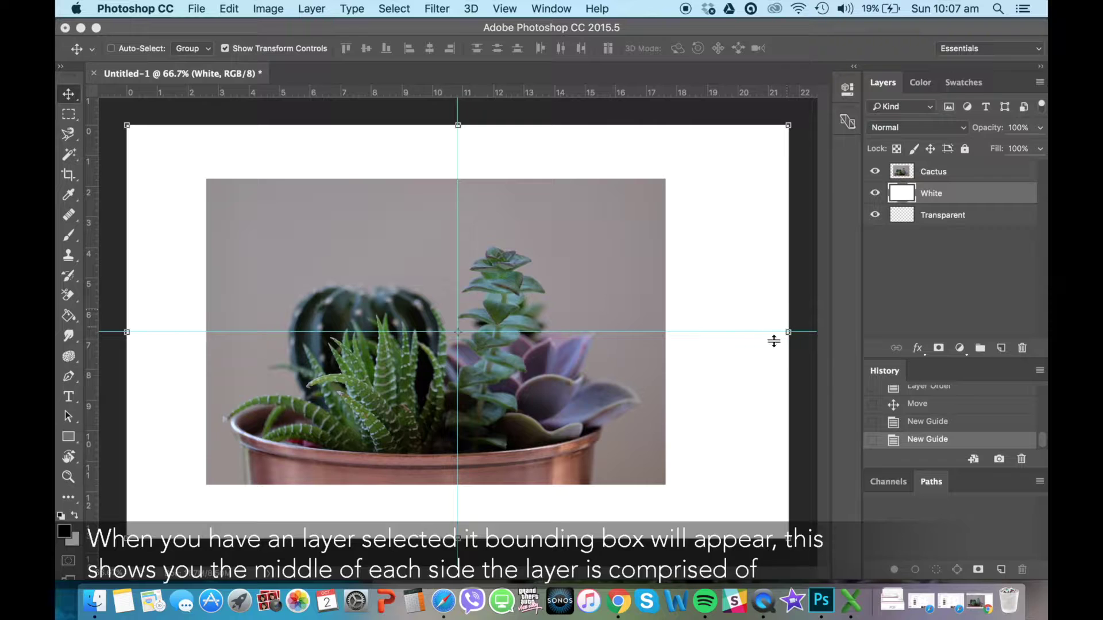
left_click(933, 172)
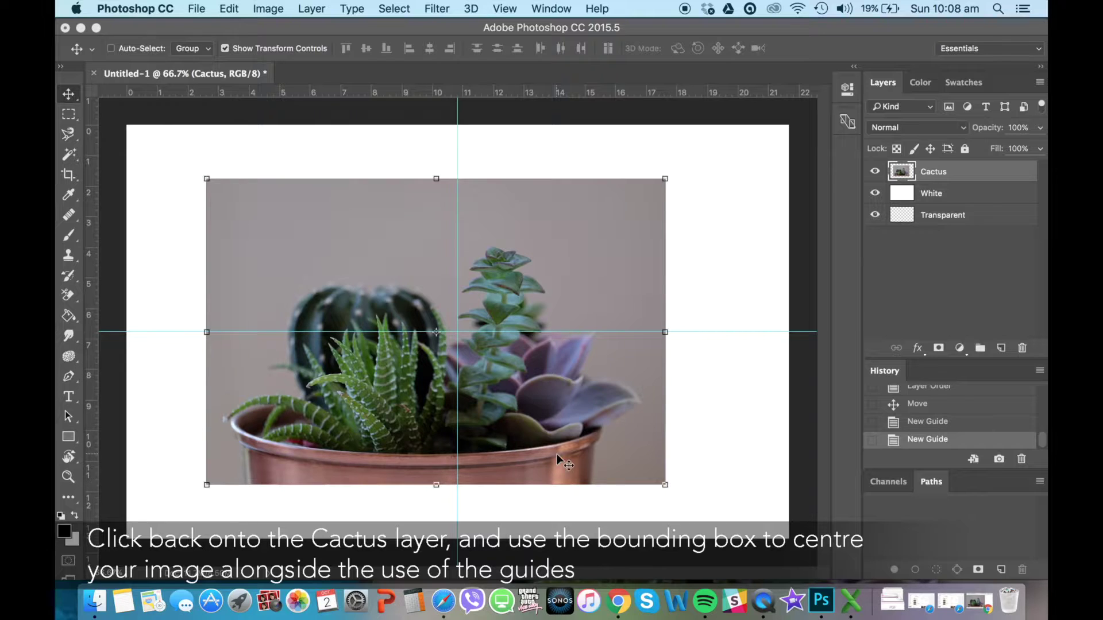
left_click_drag(533, 252, 532, 251)
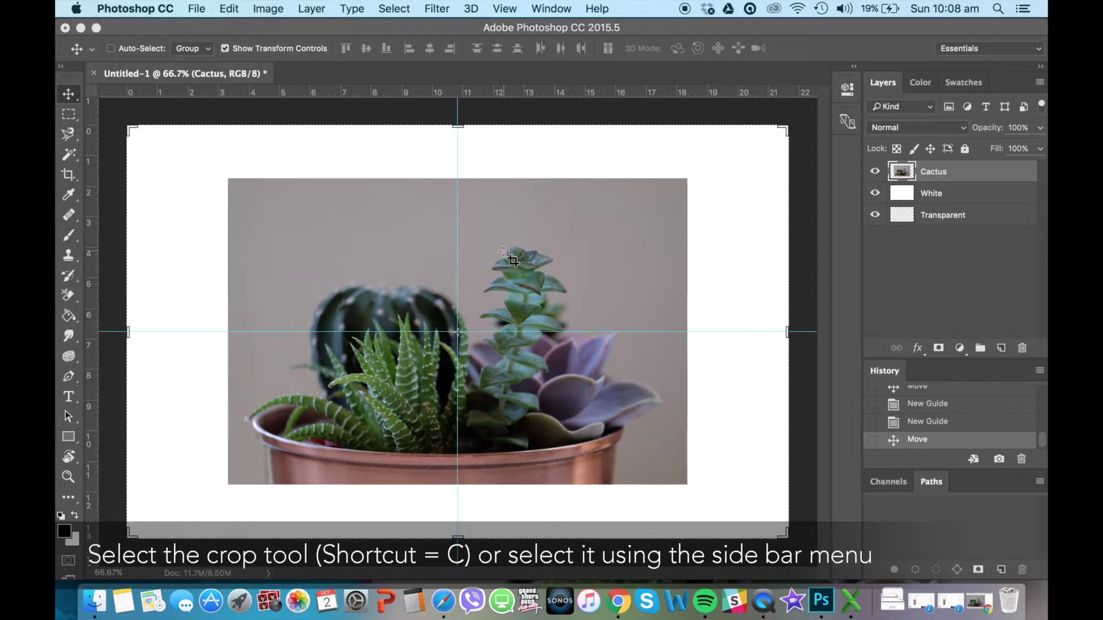
Crop the canvas to the cactus photo's left, right and bottom edges, keeping the white top strip
key("c")
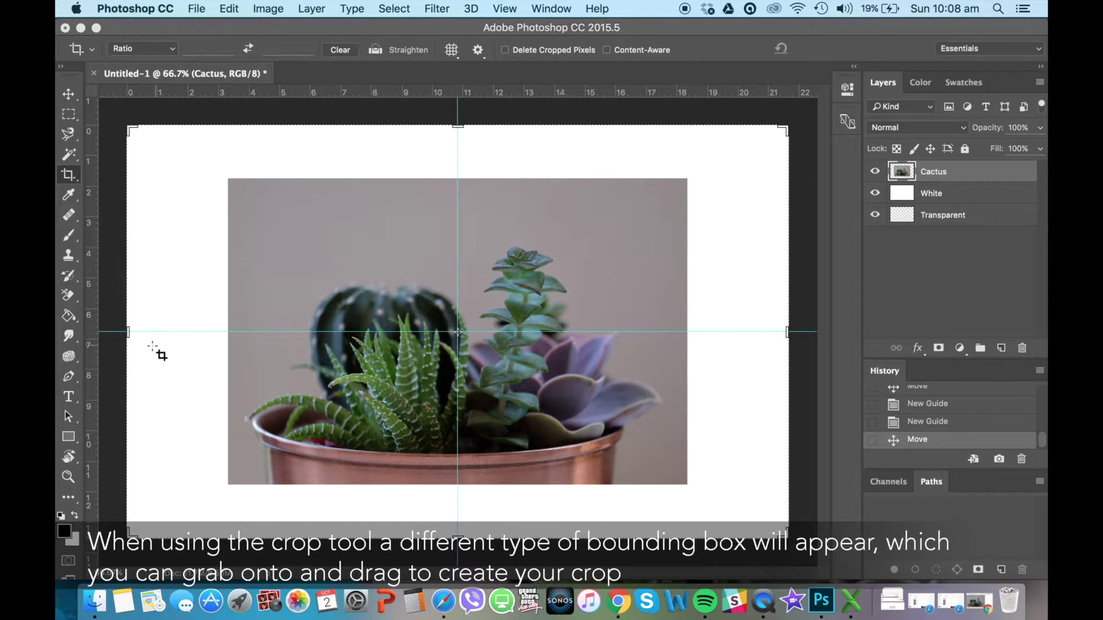
left_click_drag(126, 334, 175, 336)
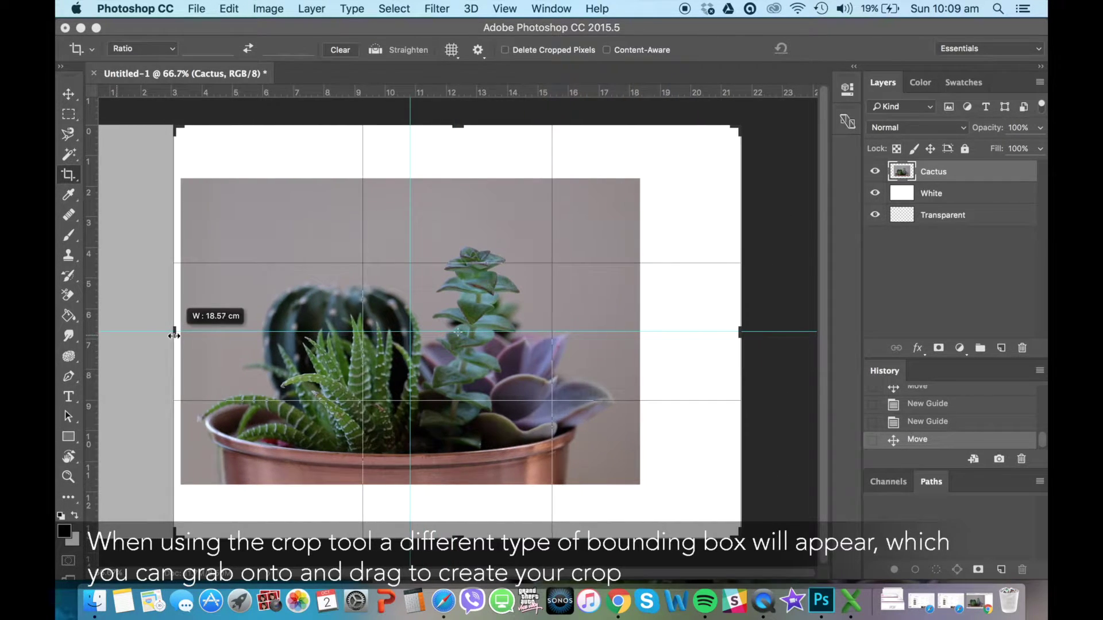
left_click_drag(174, 336, 177, 336)
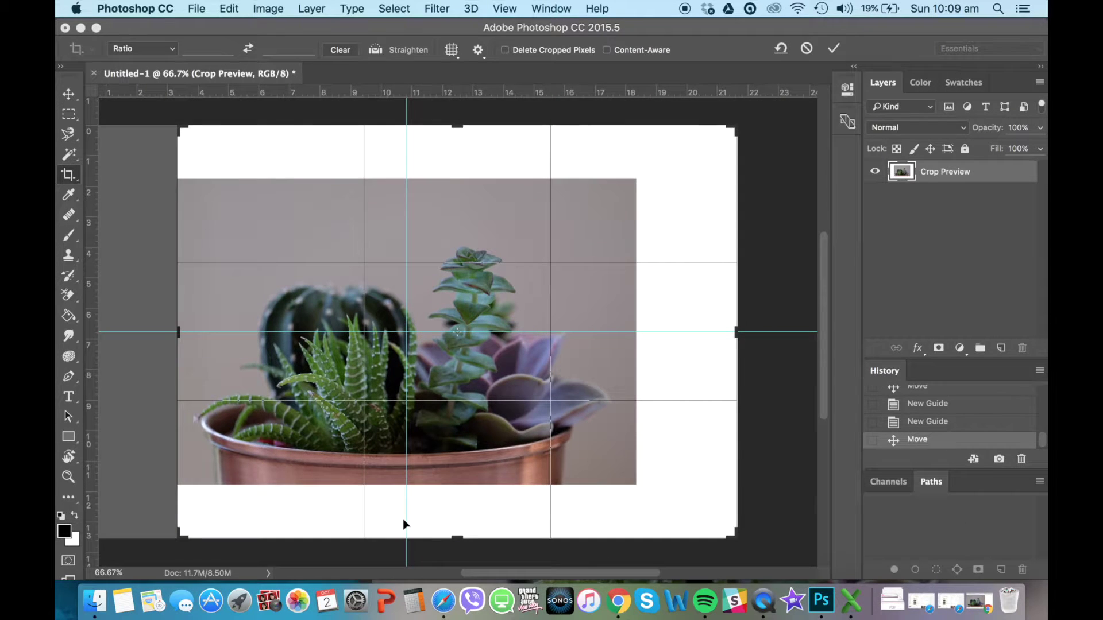
left_click_drag(460, 531, 457, 509)
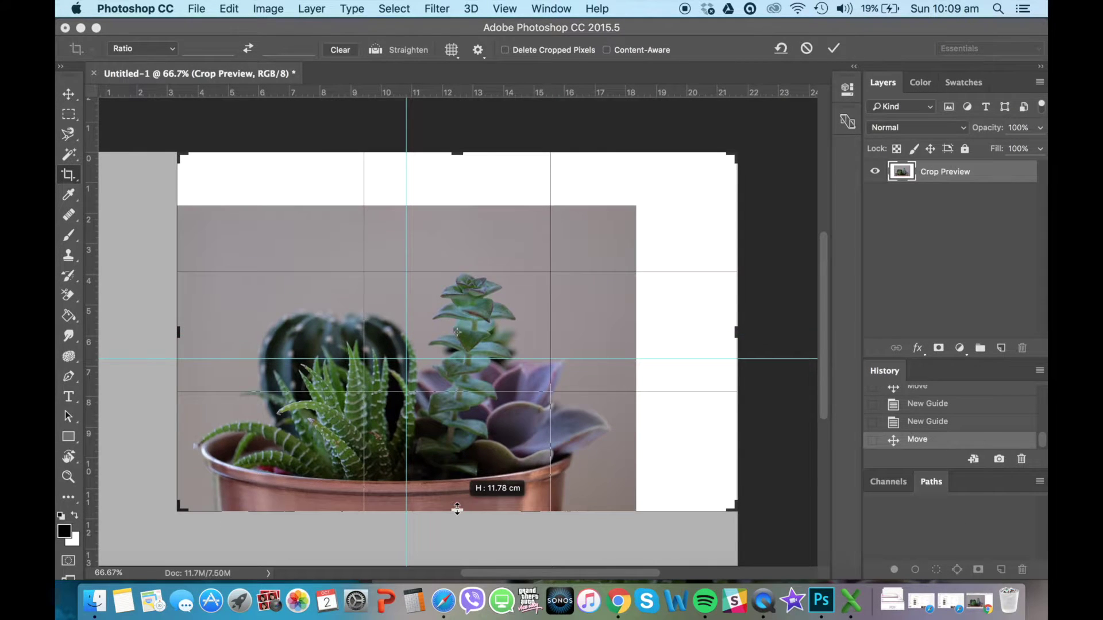
left_click_drag(735, 332, 687, 336)
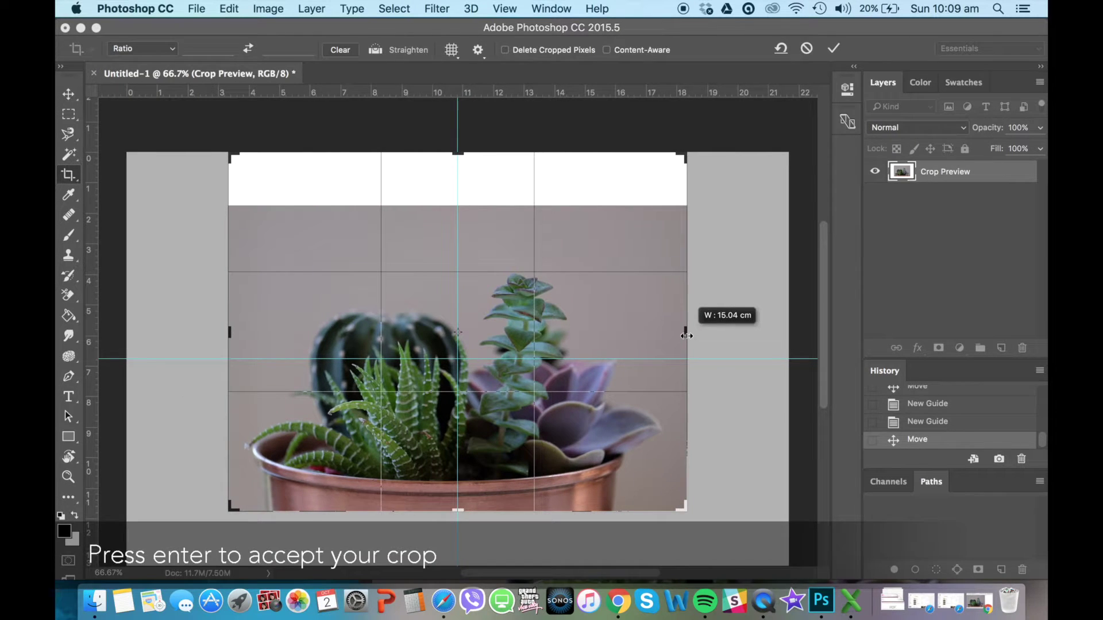
key("Return")
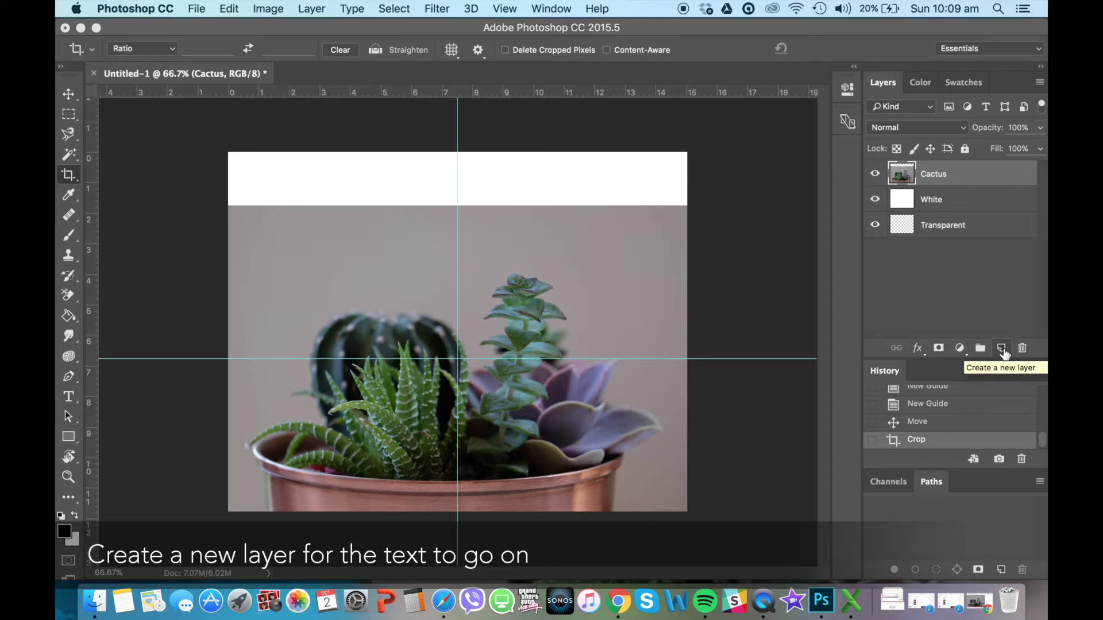
Add a new layer and type 'Cactus Plant Pot' in a text box across the white band
left_click(1002, 349)
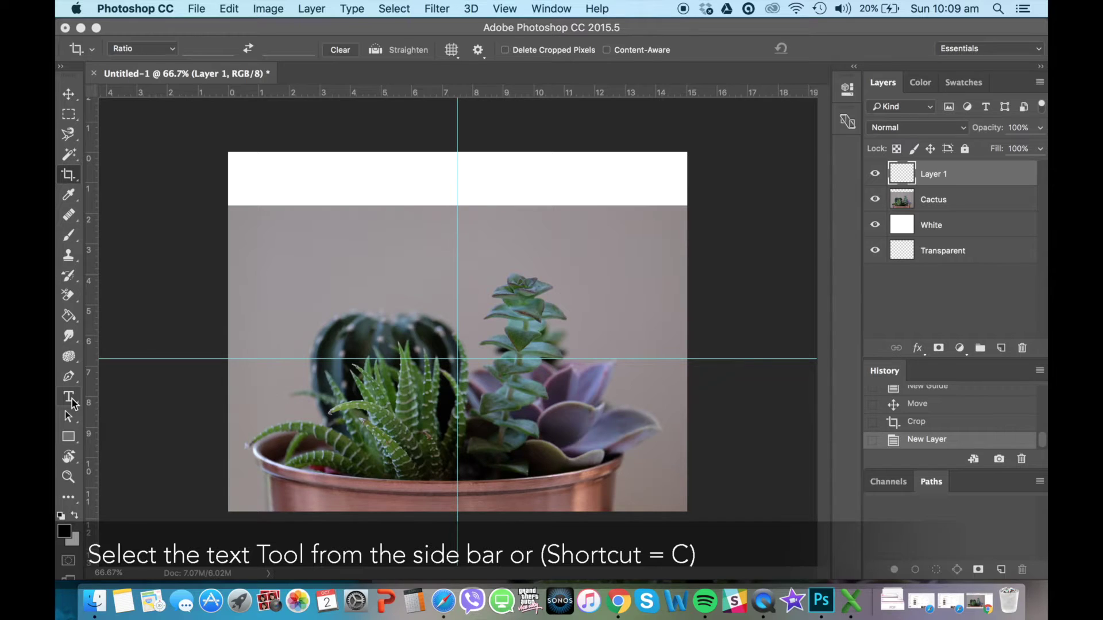
left_click(71, 398)
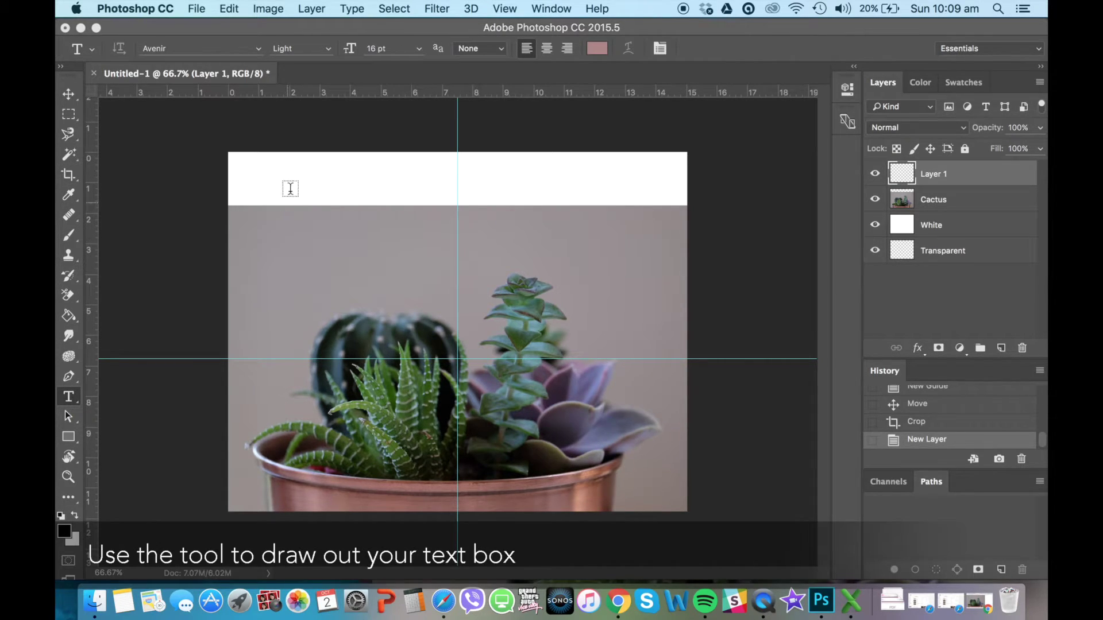
left_click_drag(279, 169, 609, 205)
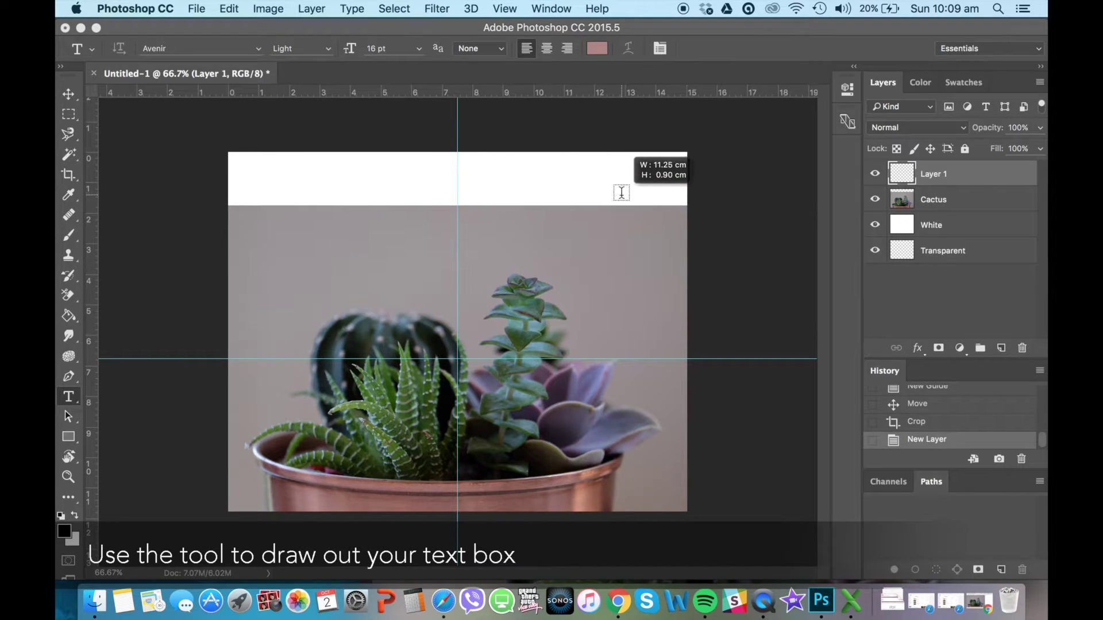
left_click_drag(612, 197, 622, 195)
type("Cactus Plant Pot")
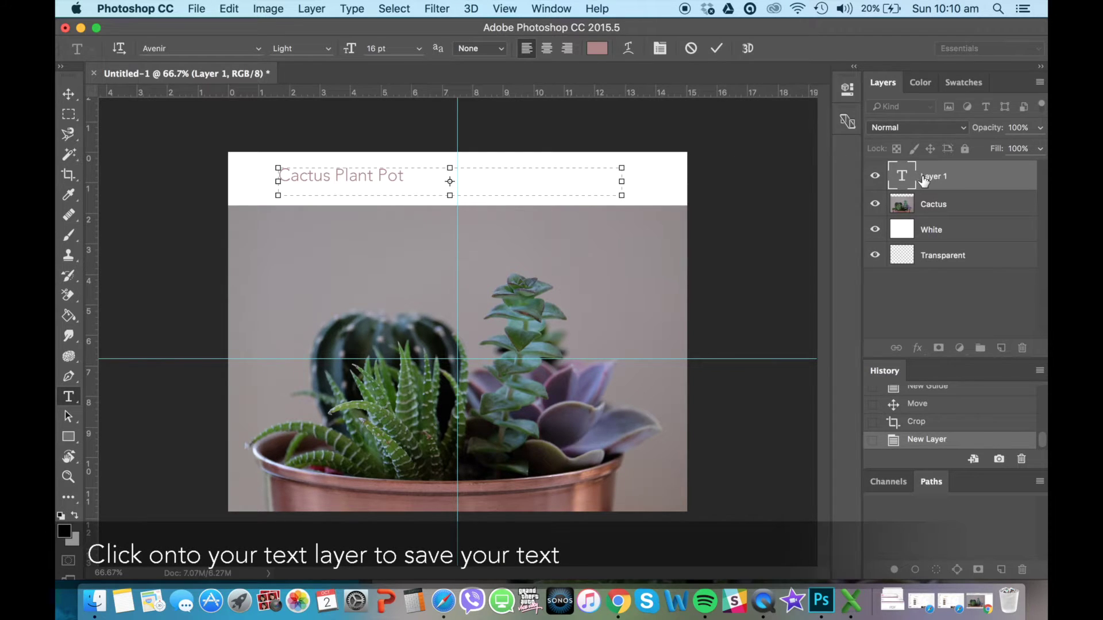
left_click(925, 181)
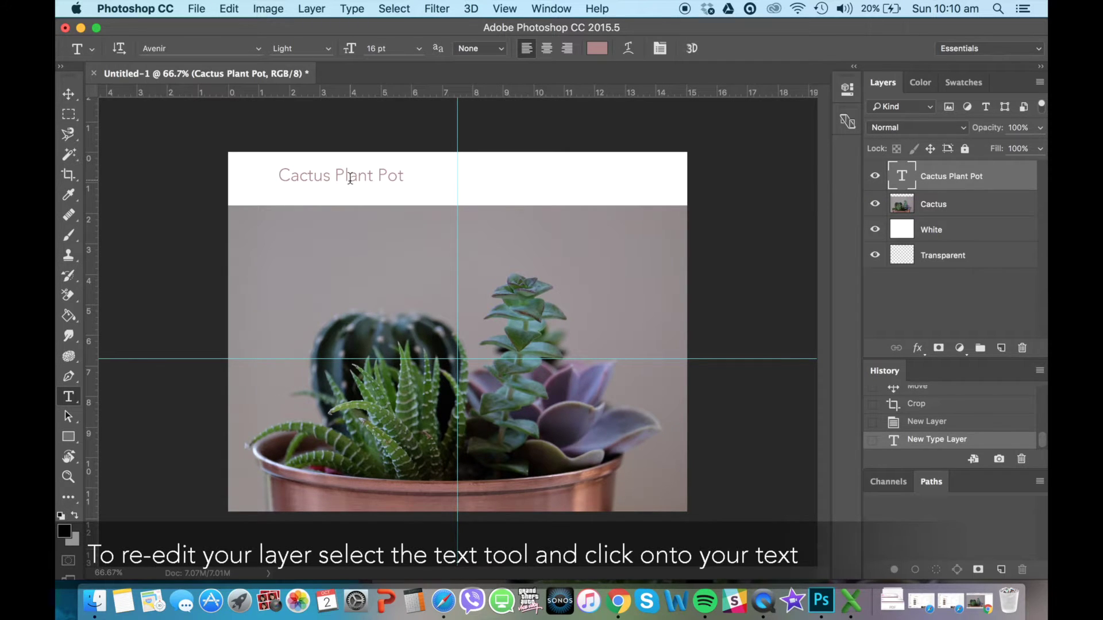
Shrink the 'Cactus Plant Pot' text box to fit the title's words
left_click(350, 178)
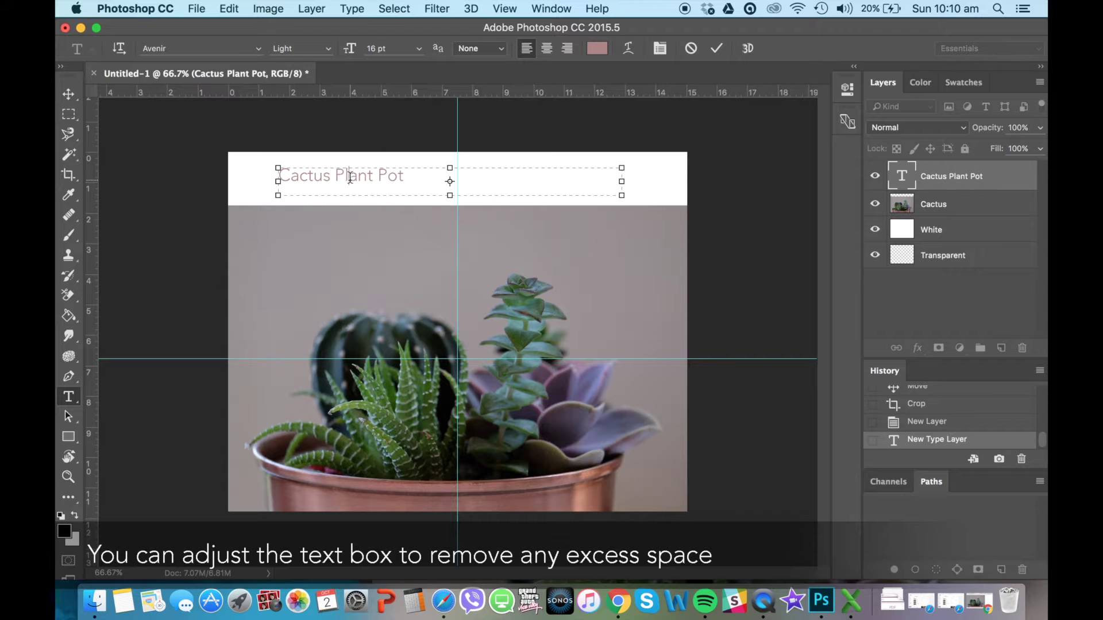
left_click_drag(623, 194, 409, 185)
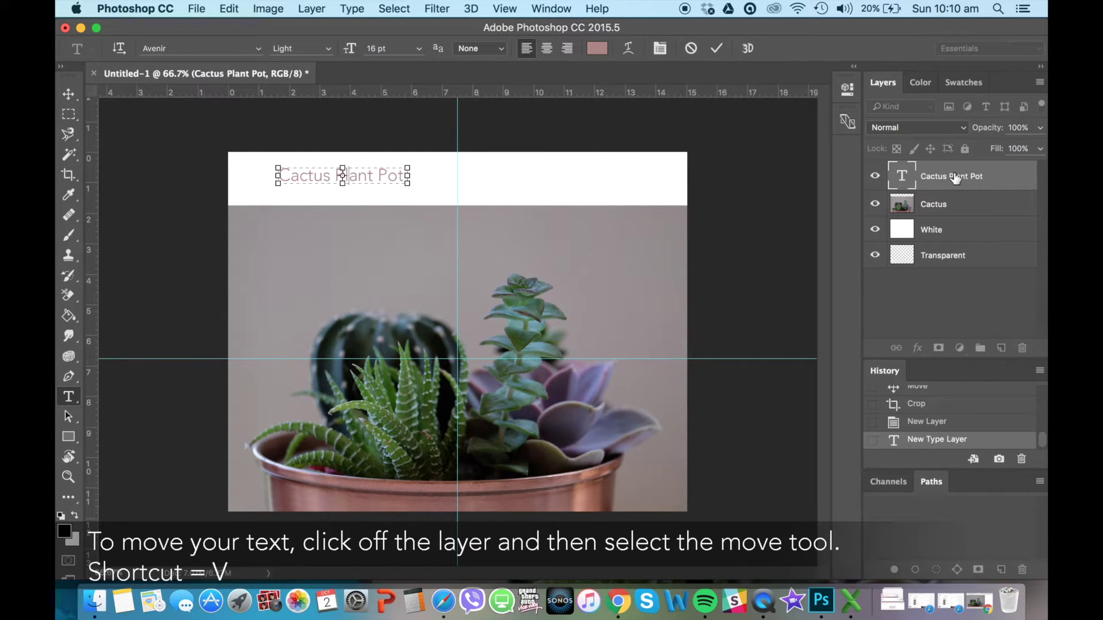
left_click(731, 229)
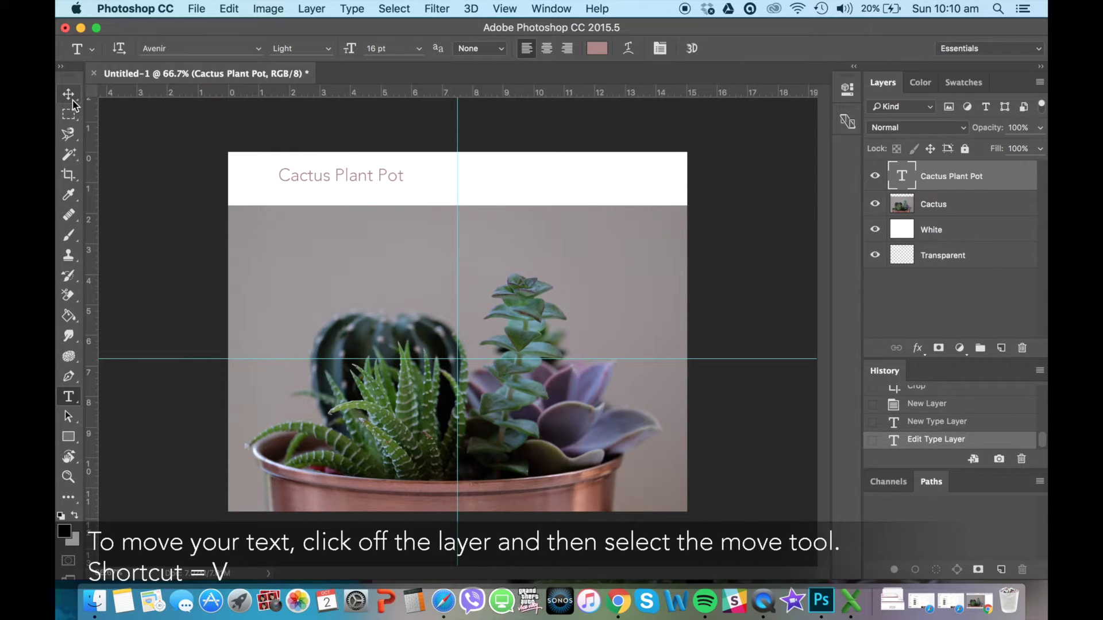
Move the title so it is centred on the vertical guide
left_click(73, 101)
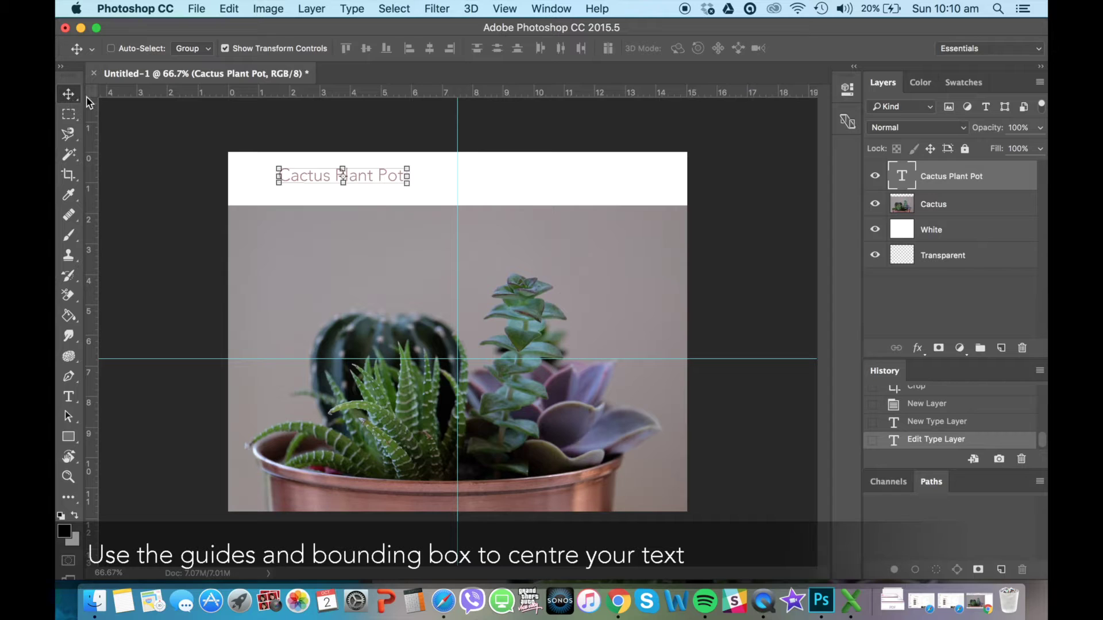
left_click_drag(305, 181, 432, 183)
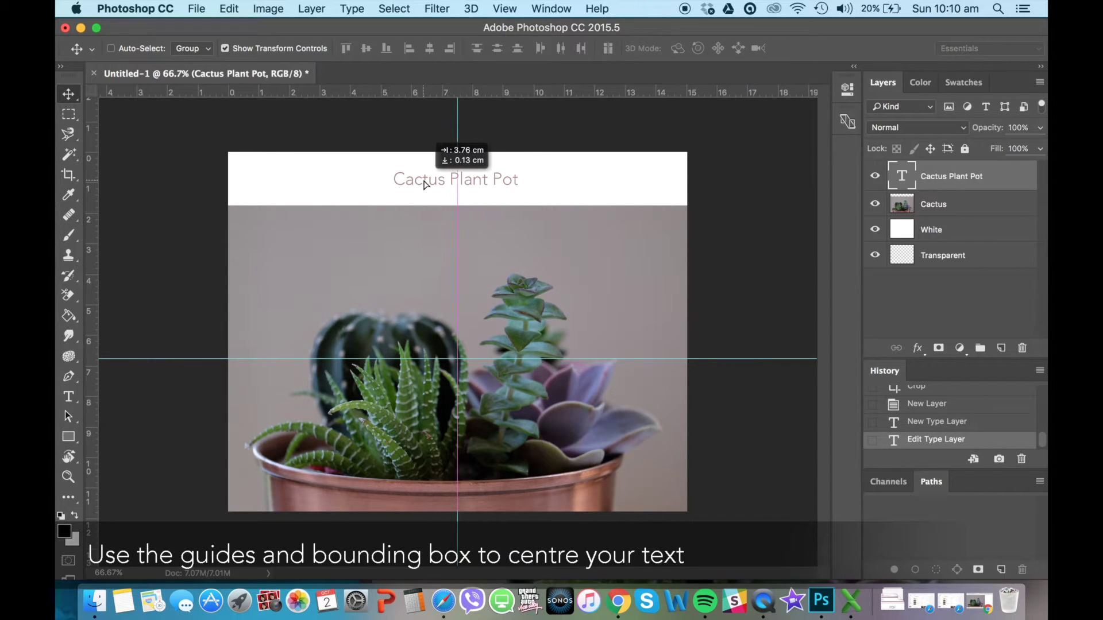
left_click_drag(432, 182, 420, 183)
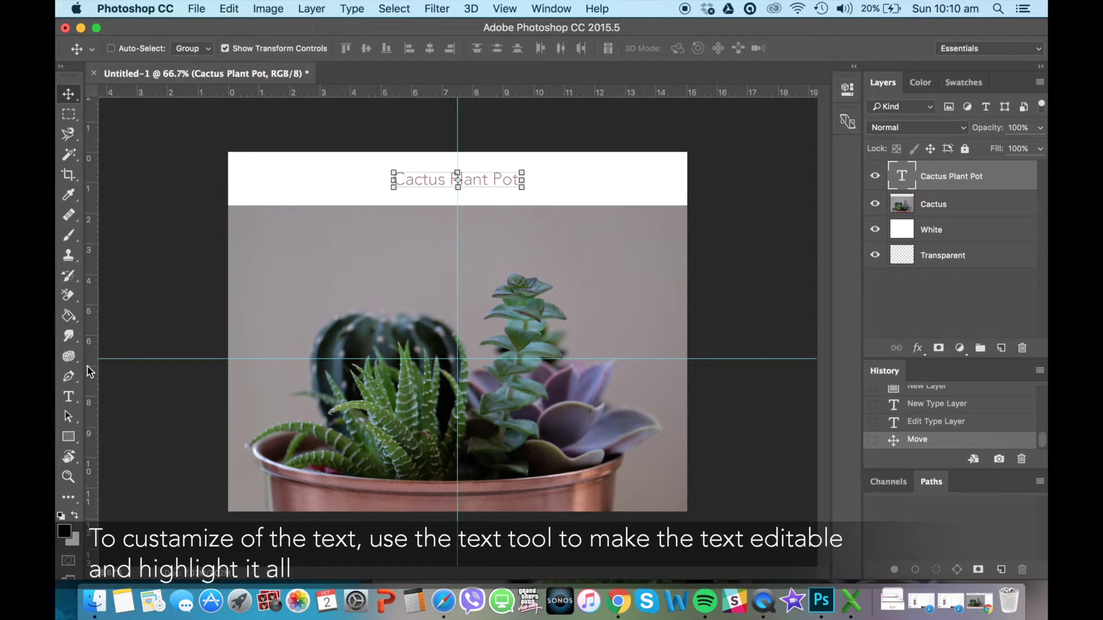
left_click(71, 397)
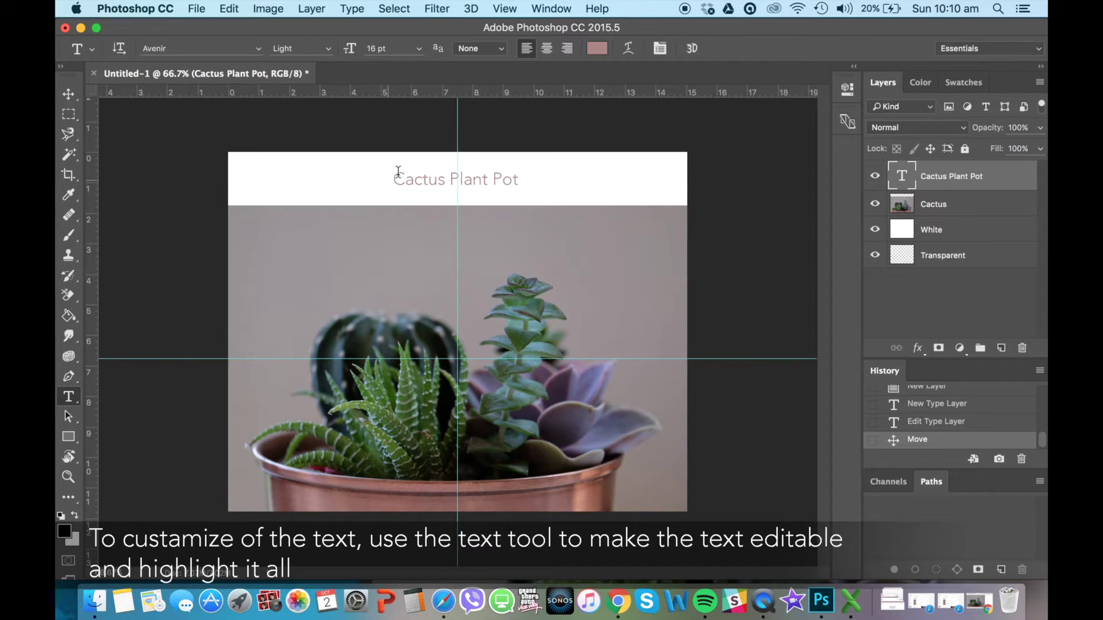
Select the whole 'Cactus Plant Pot' title and colour it light purple ba72ec
left_click(415, 179)
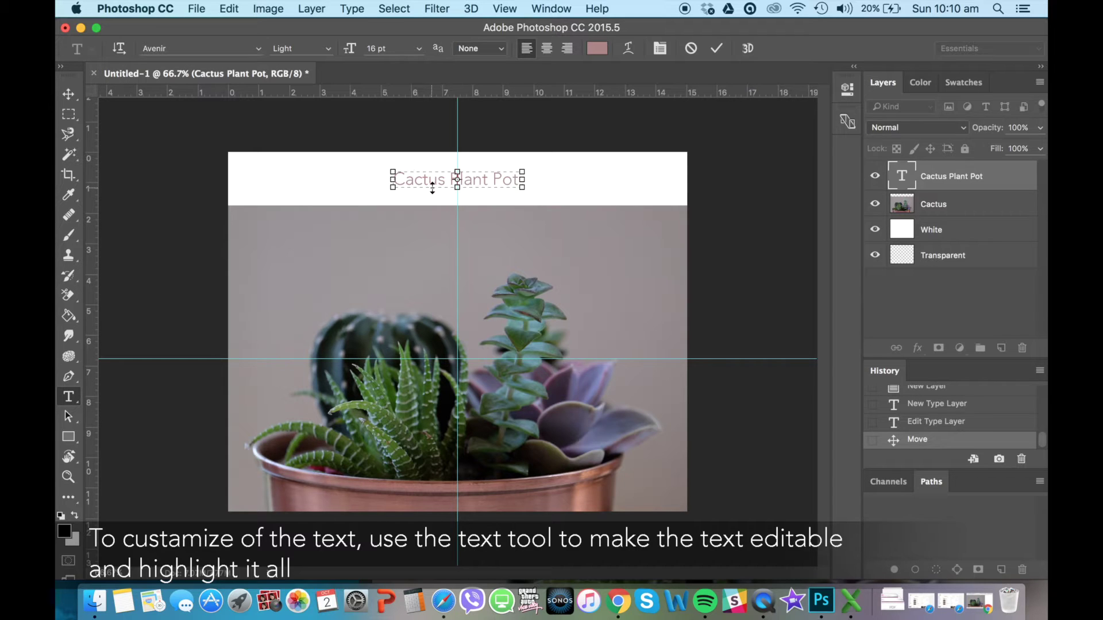
triple_click(433, 187)
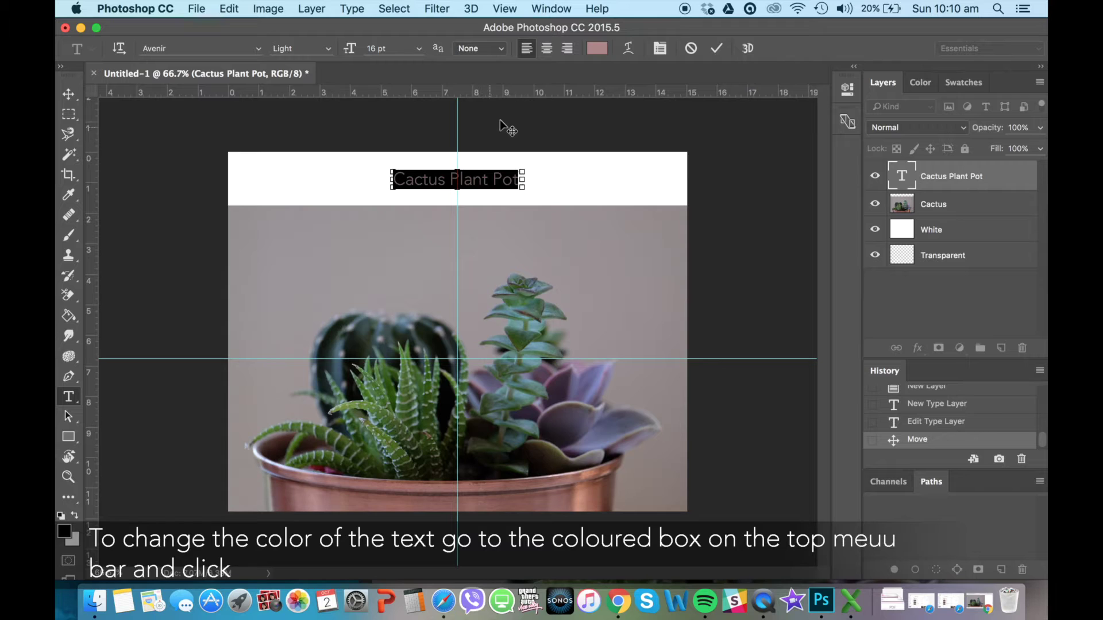
left_click(598, 52)
mouse_move(536, 203)
left_mouse_down()
mouse_move(478, 161)
mouse_move(357, 185)
mouse_move(494, 290)
left_mouse_up()
left_click(566, 276)
left_click_drag(566, 268, 566, 207)
mouse_move(494, 247)
left_mouse_down()
mouse_move(496, 216)
mouse_move(454, 174)
left_mouse_up()
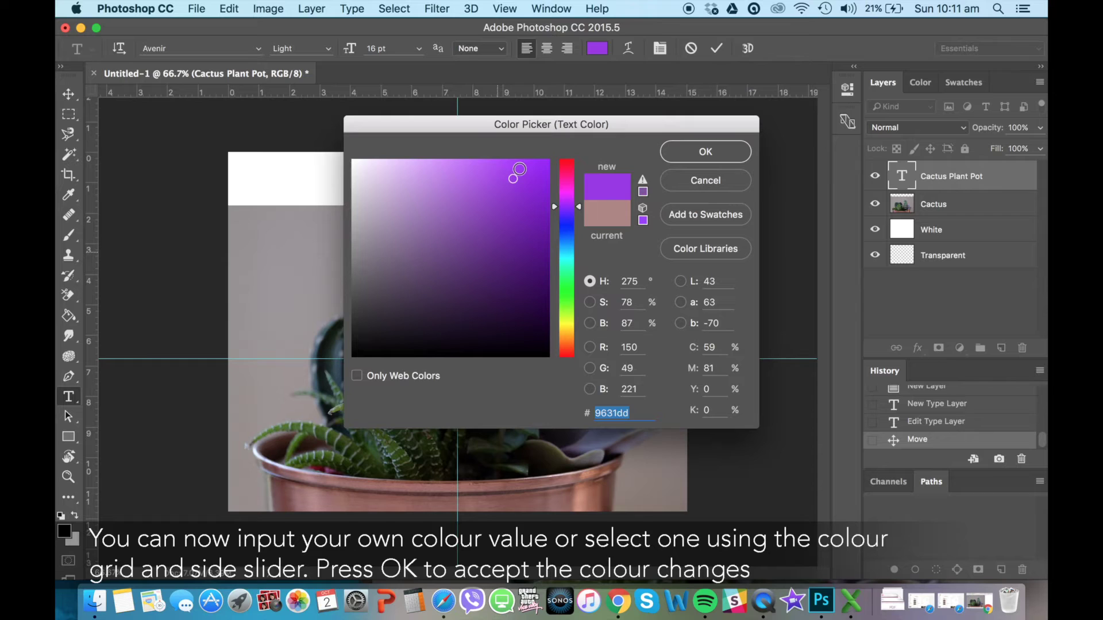
left_click(711, 154)
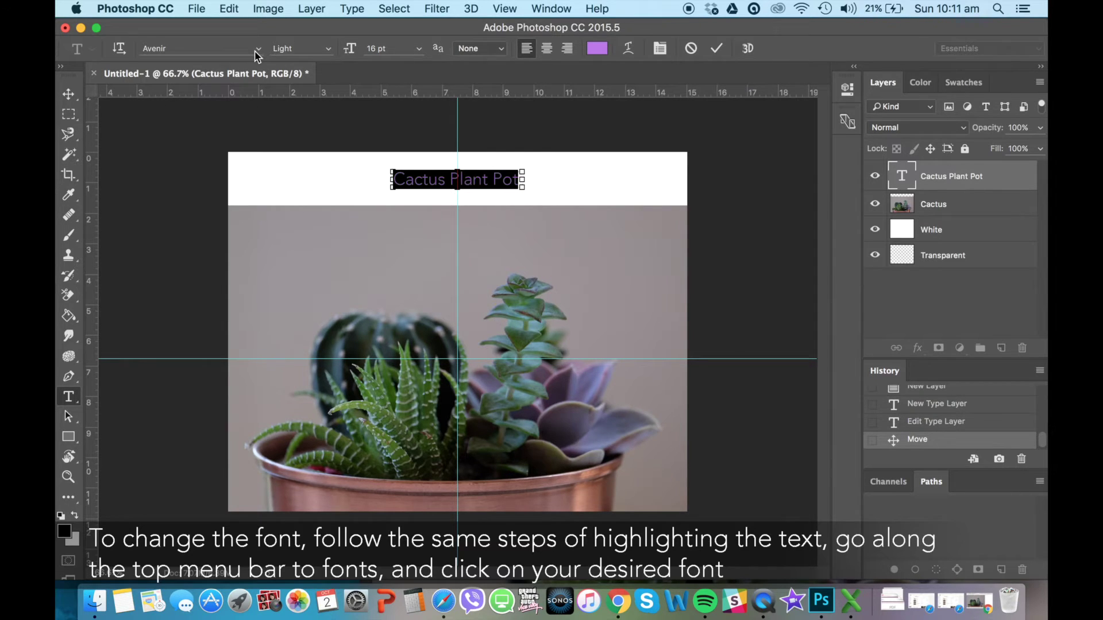
Change the title's font to Zapfino
left_click(257, 49)
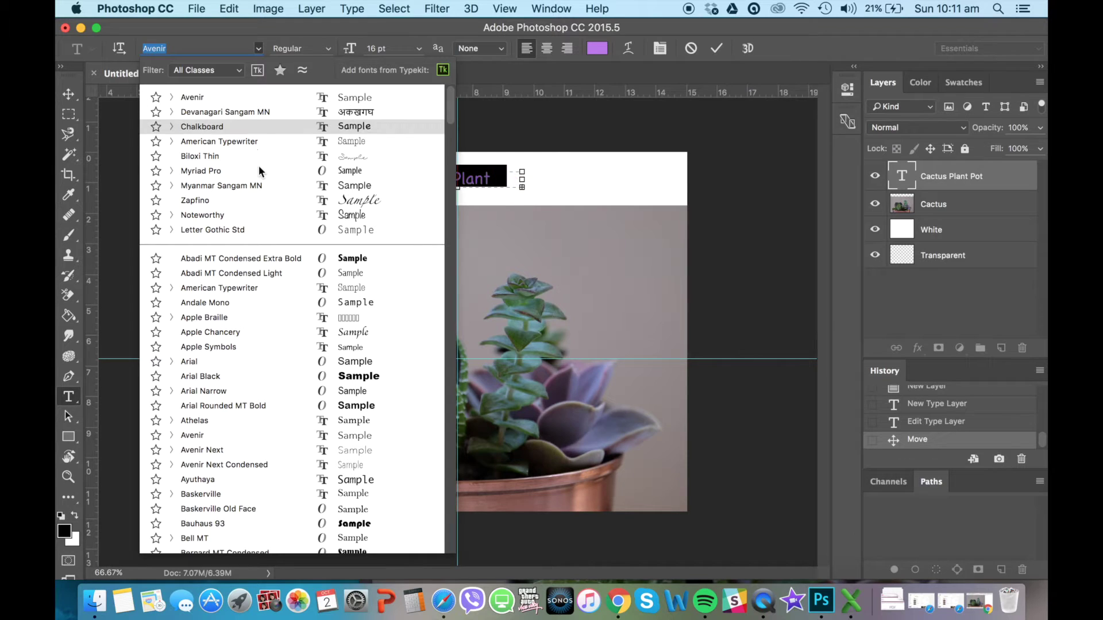
left_click(258, 200)
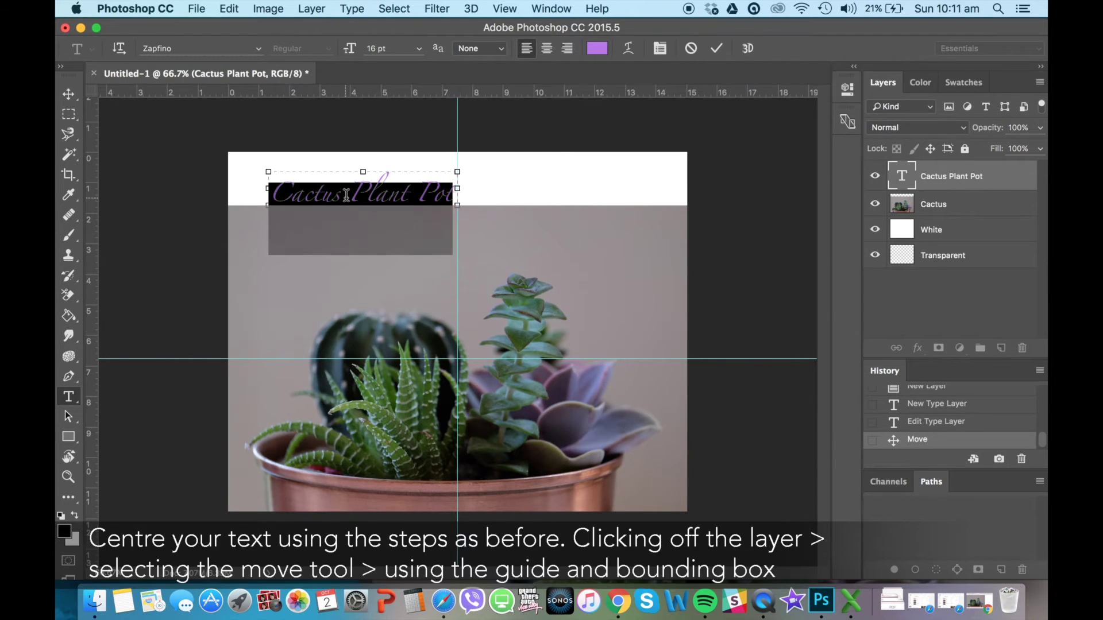
left_click(348, 218)
Centre the Zapfino title on the vertical guide and nudge it up within the white band
left_click(68, 94)
left_click_drag(328, 179, 422, 180)
key("Up")
key("Up")
key("Up")
key("Up")
key("Up")
key("Up")
key("Up")
key("Up")
key("Up")
key("Up")
key("Up")
key("Up")
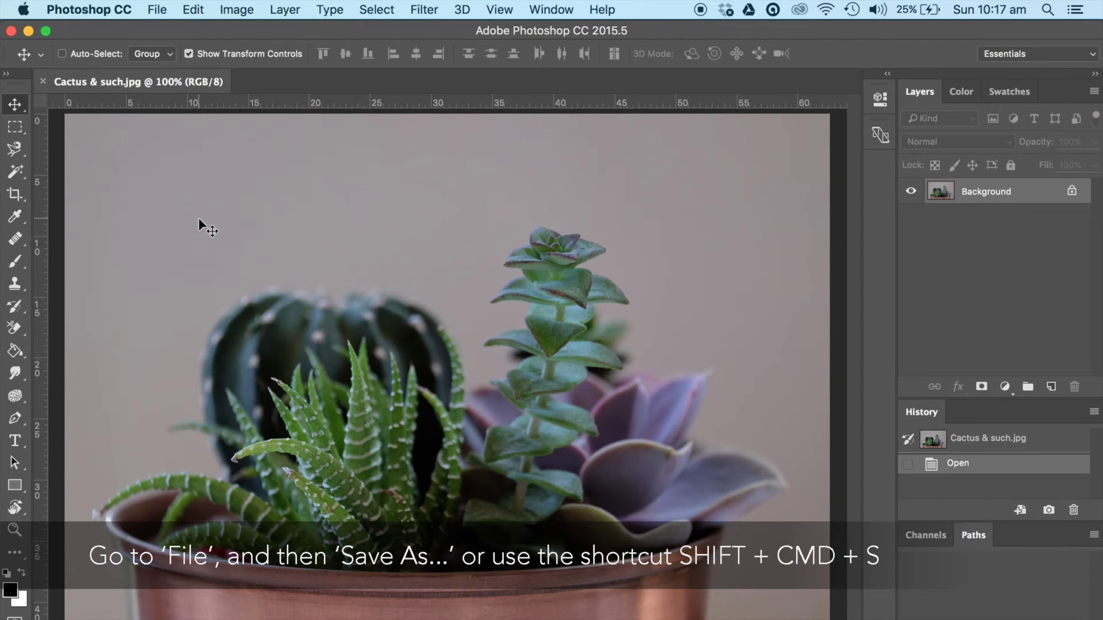
Save the image as a new file with TIFF as the format
left_click(157, 10)
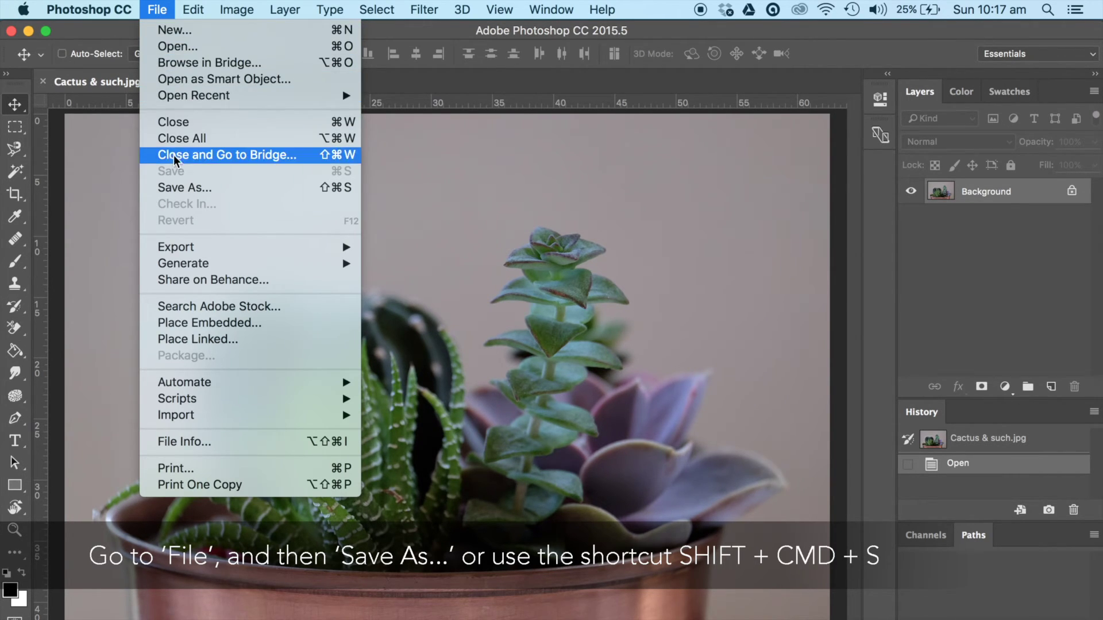
left_click(181, 187)
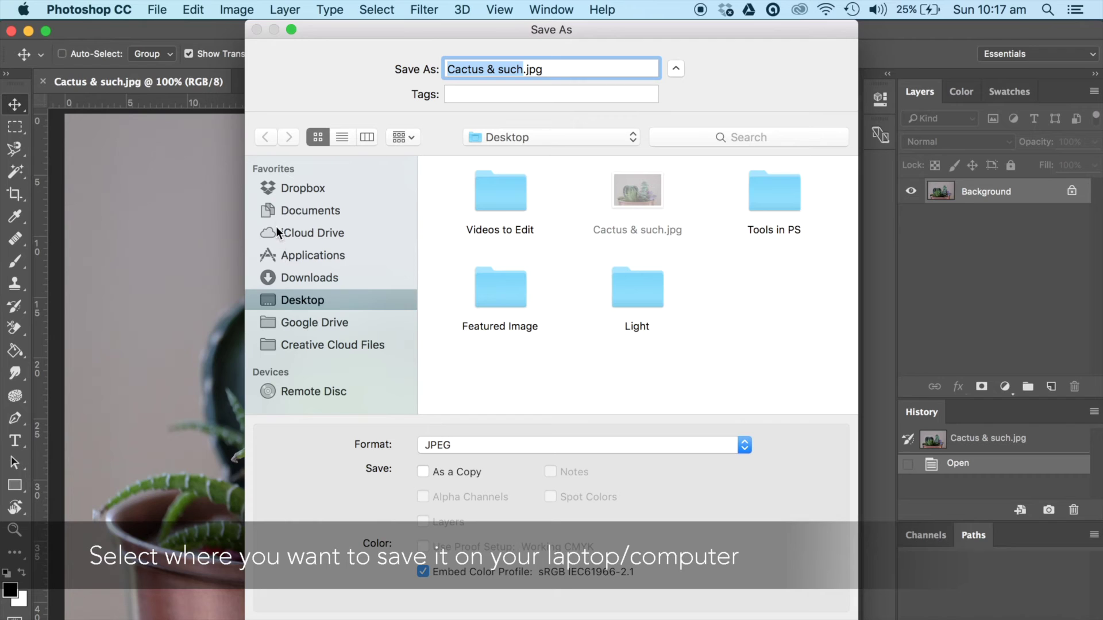
left_click(490, 443)
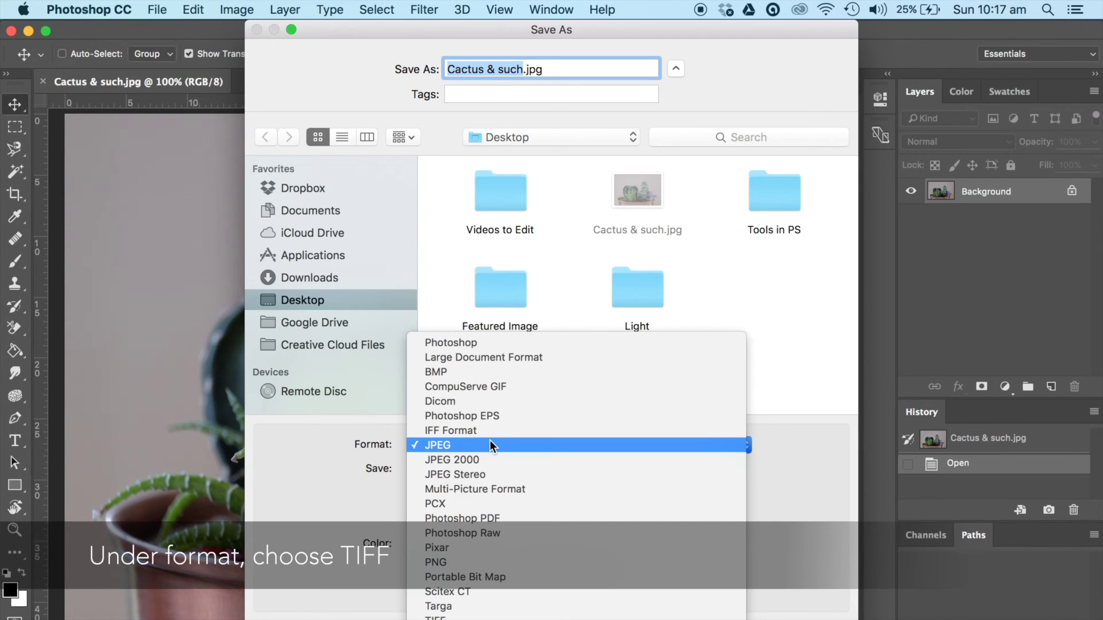
scroll(501, 522, "down", 1)
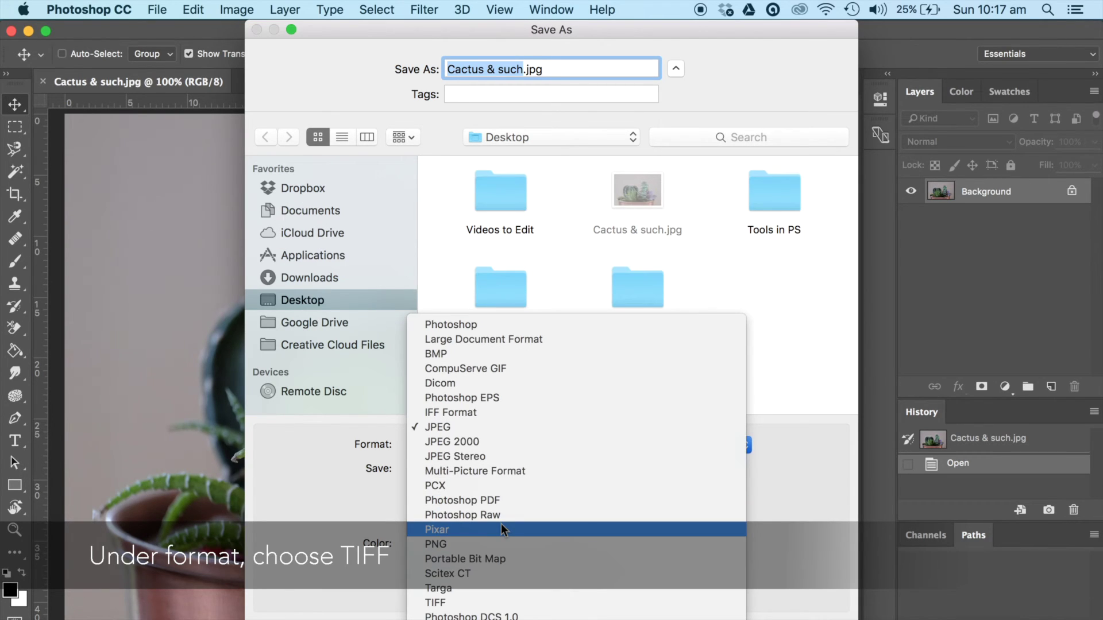
left_click(453, 604)
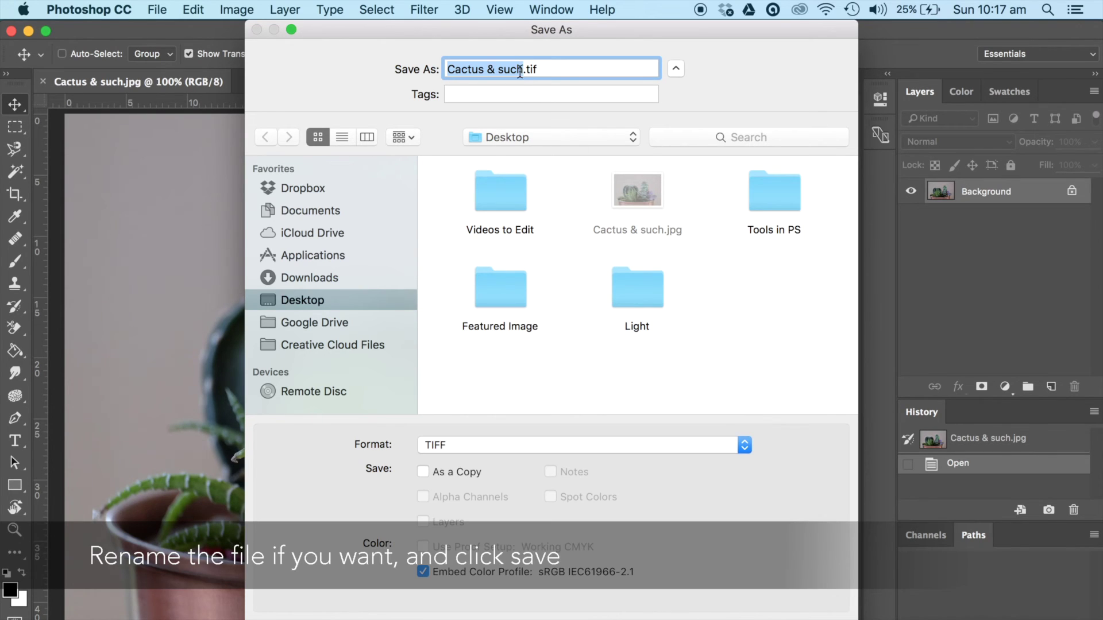
left_click(522, 70)
Rename the file to 'Cactus edit.tif' in the Desktop folder
left_click_drag(520, 70, 484, 69)
key("BackSpace")
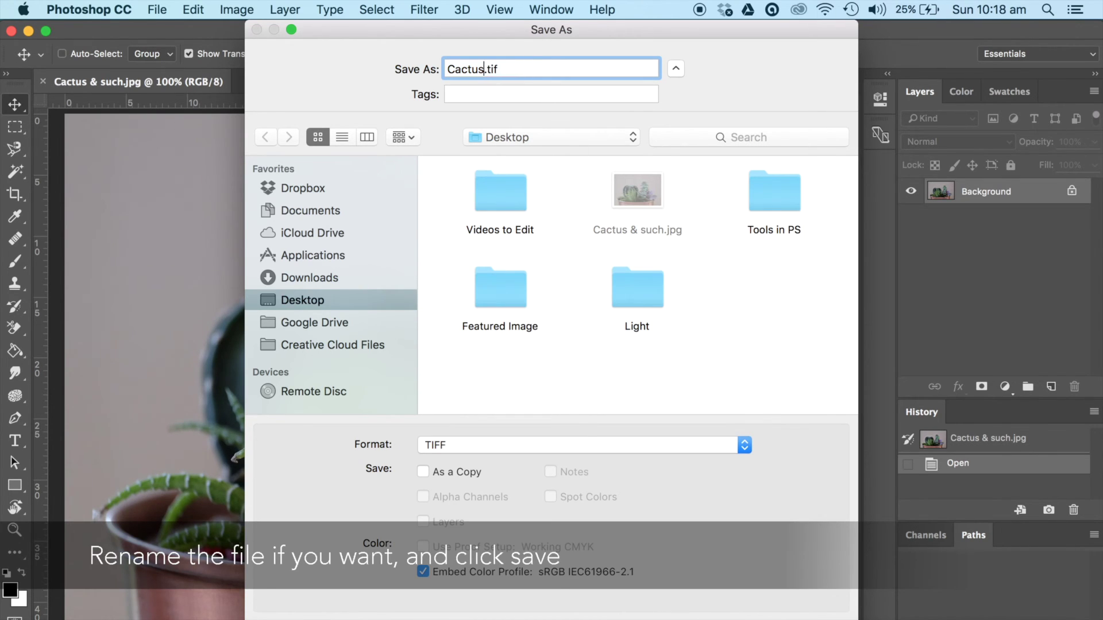
type("edit")
Save Cactus edit.tif with default TIFF options and select it on the Desktop
left_click(795, 610)
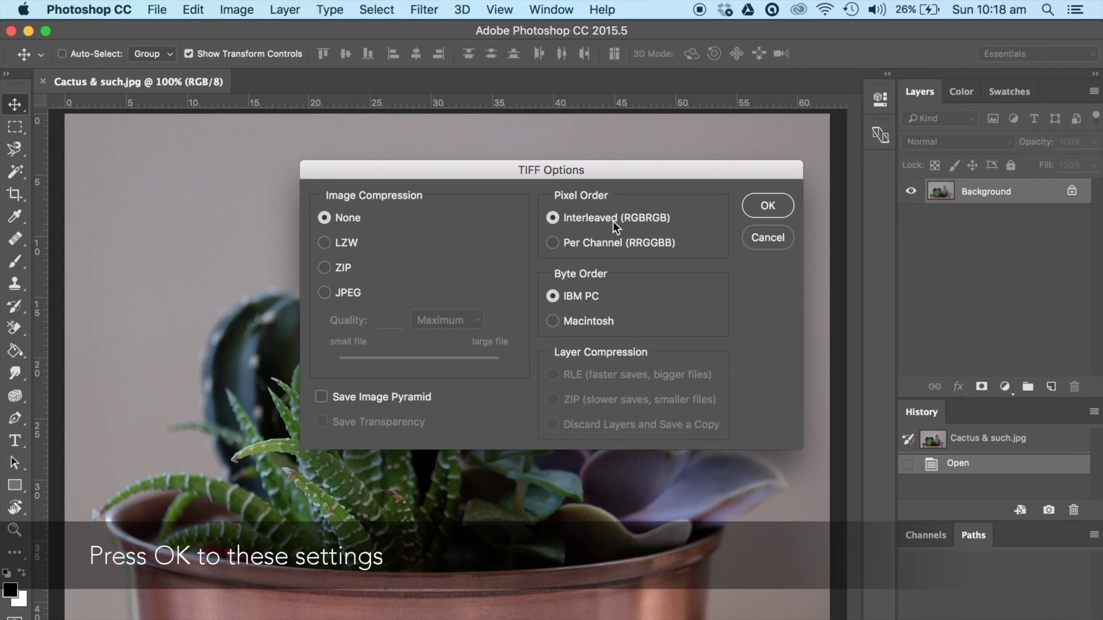
left_click(768, 205)
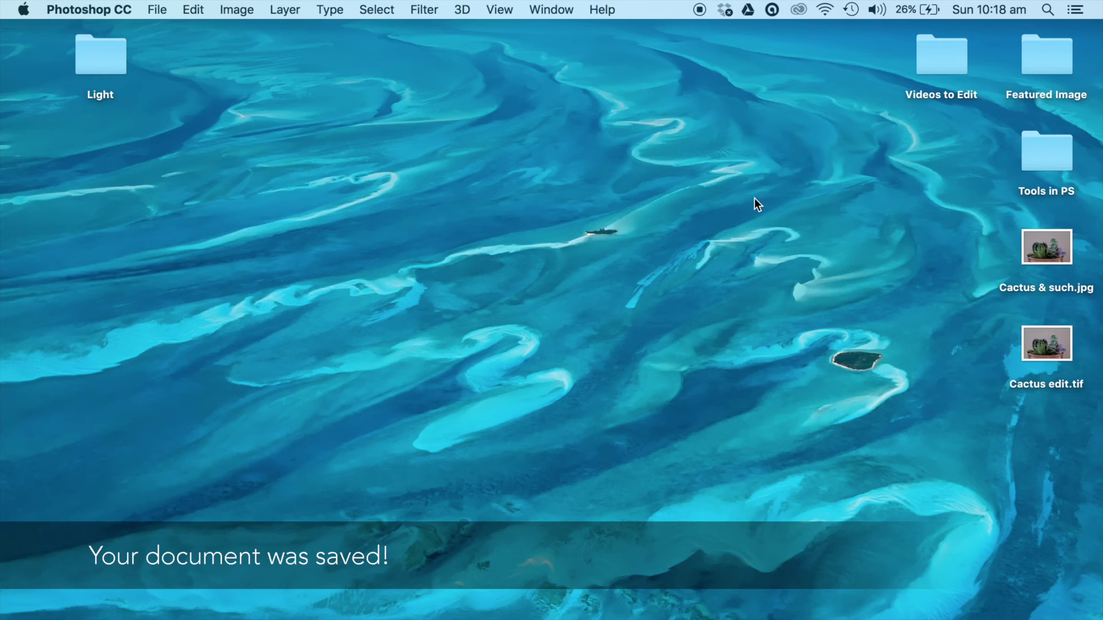
left_click(1022, 348)
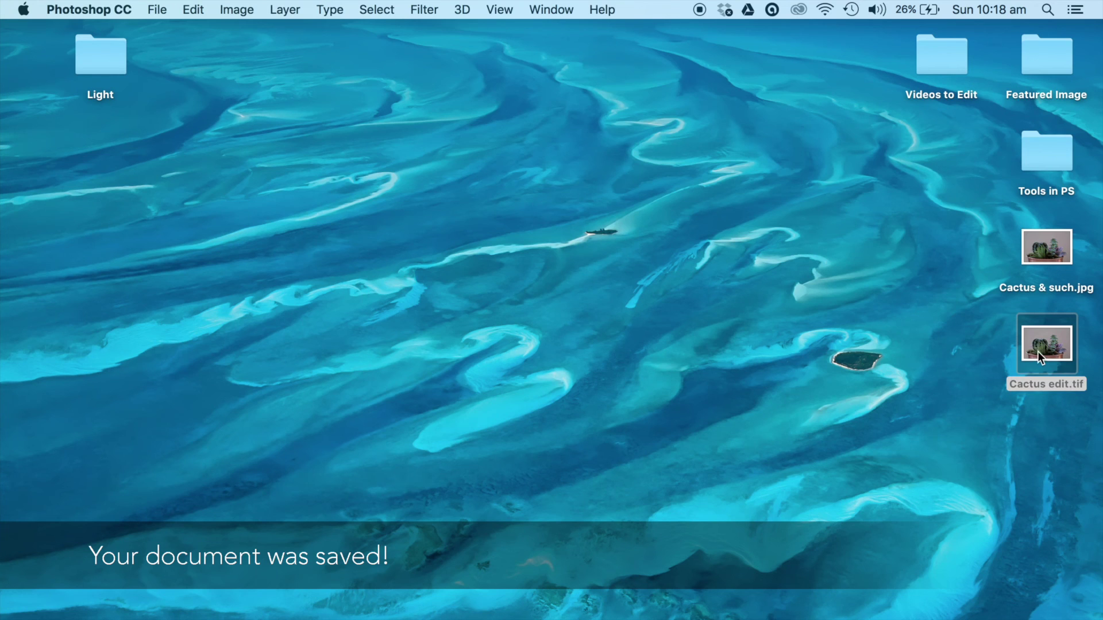